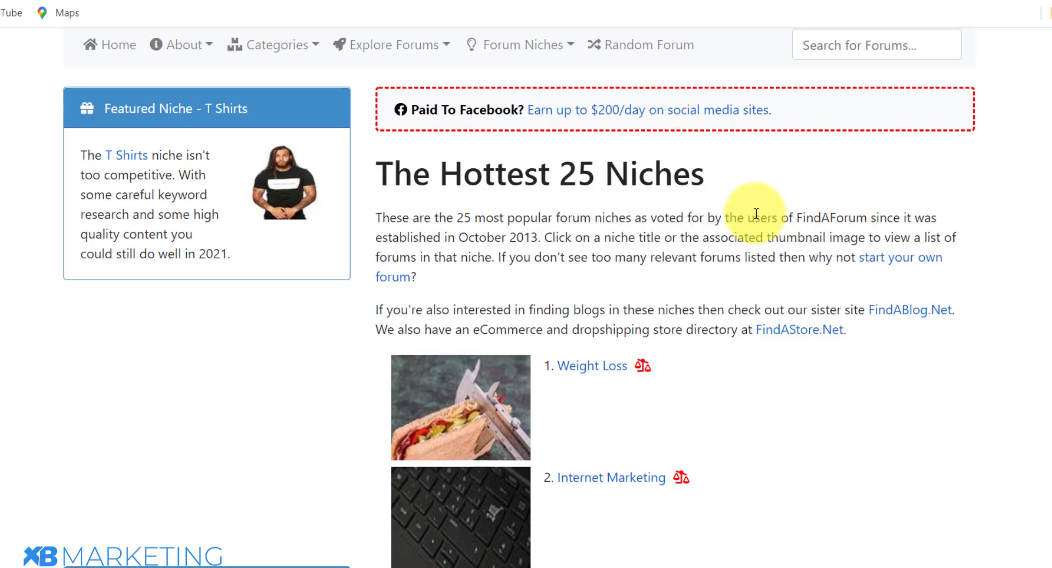
Examine the full FindAForum list of the 25 hottest niches, from Weight Loss through Live Stream
scroll(705, 203, down, 4)
scroll(679, 180, down, 8)
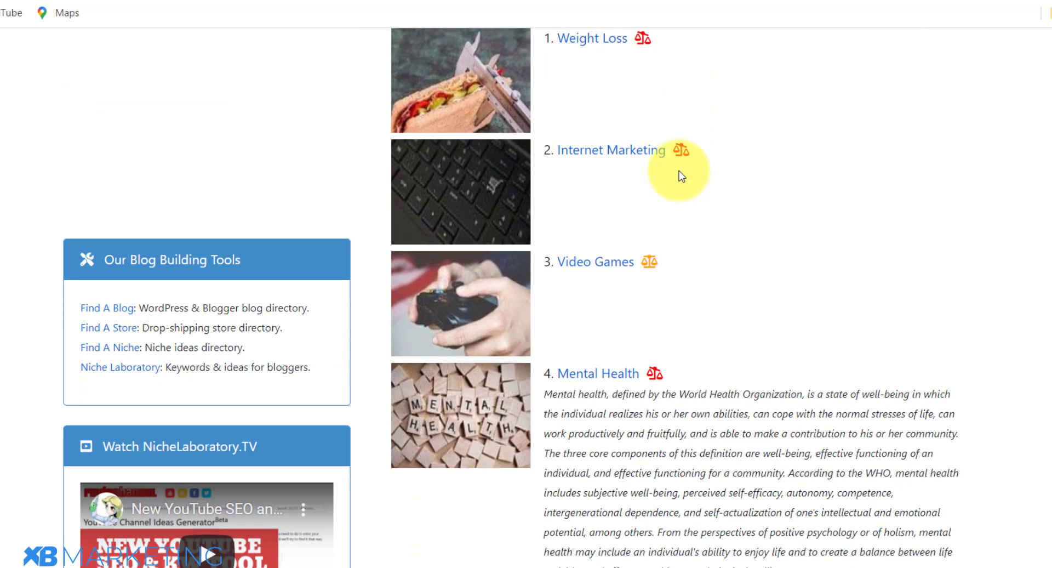
scroll(680, 168, down, 20)
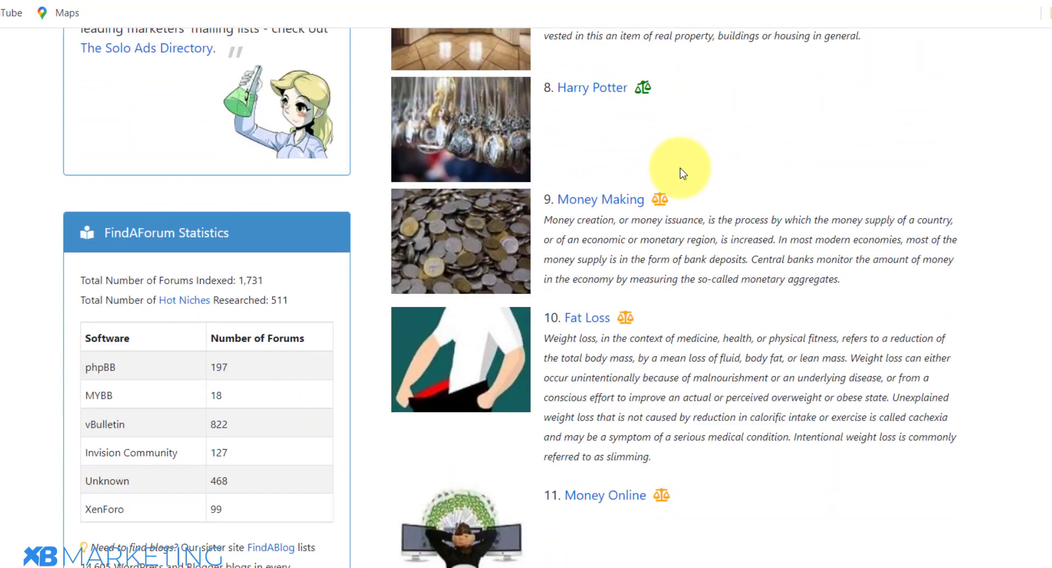
scroll(679, 170, down, 20)
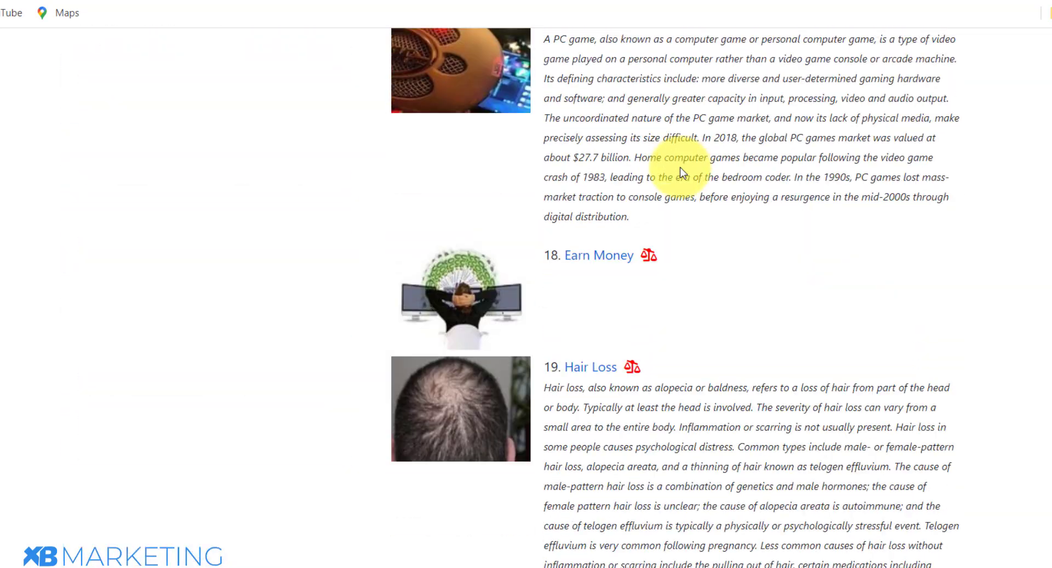
scroll(682, 172, down, 12)
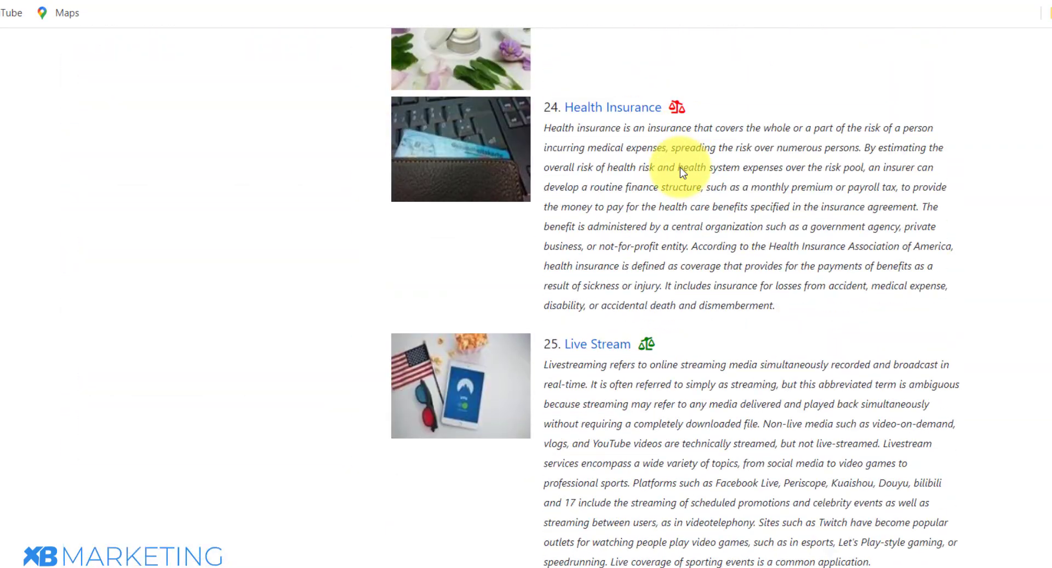
scroll(682, 172, down, 1)
scroll(682, 172, down, 8)
scroll(682, 172, up, 16)
scroll(681, 171, up, 20)
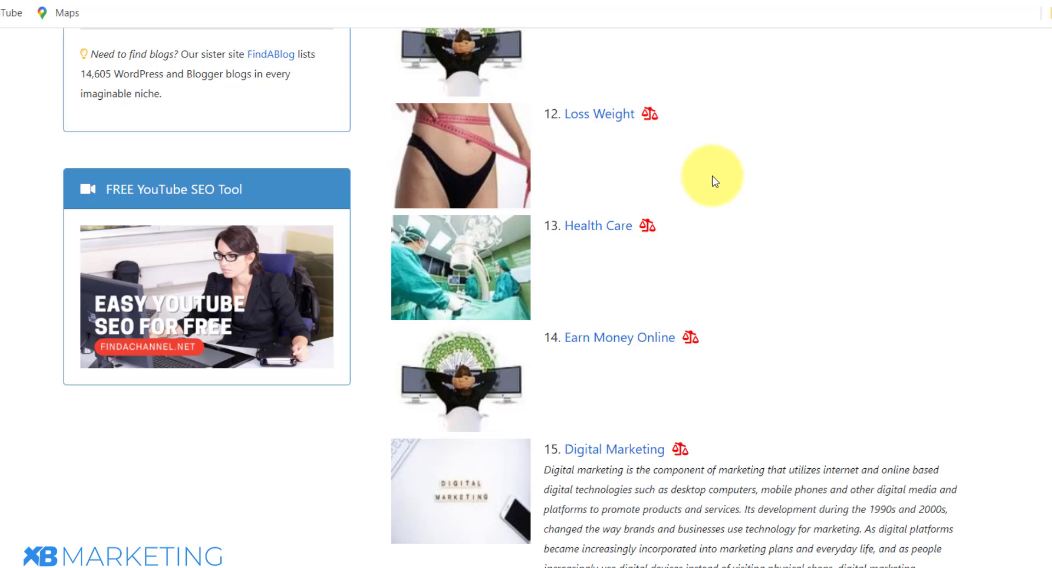
scroll(754, 192, up, 8)
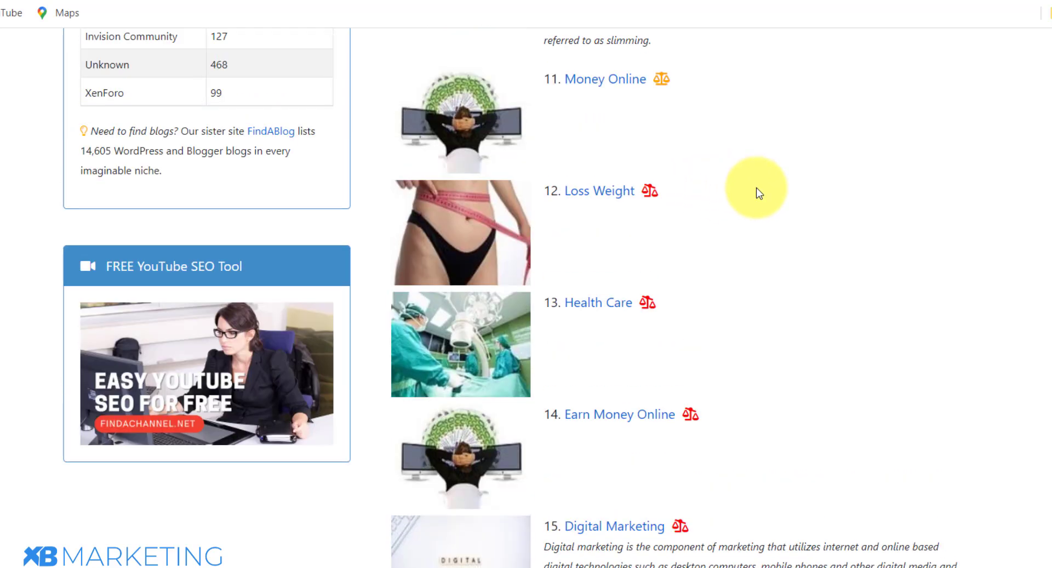
scroll(744, 195, up, 3)
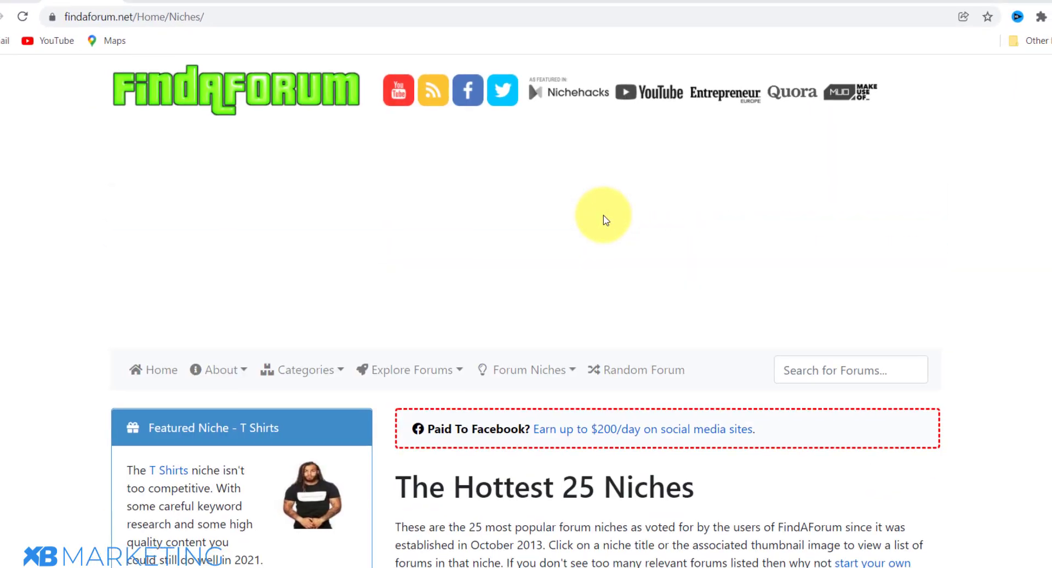
Review the introduction of the Hottest 25 Niches page and its top entries, including Weight Loss and Internet Marketing
scroll(606, 220, down, 5)
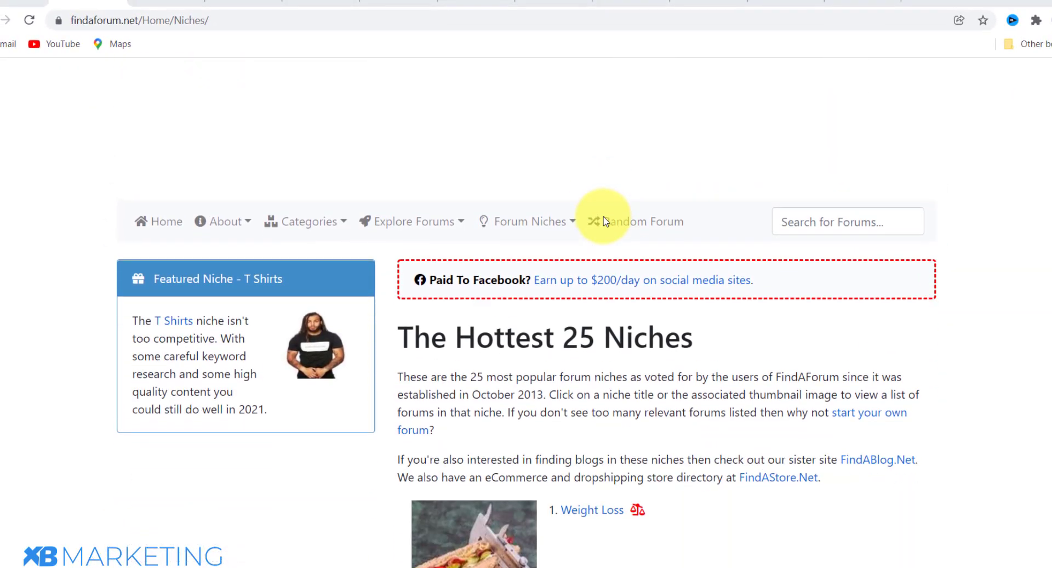
scroll(605, 221, down, 2)
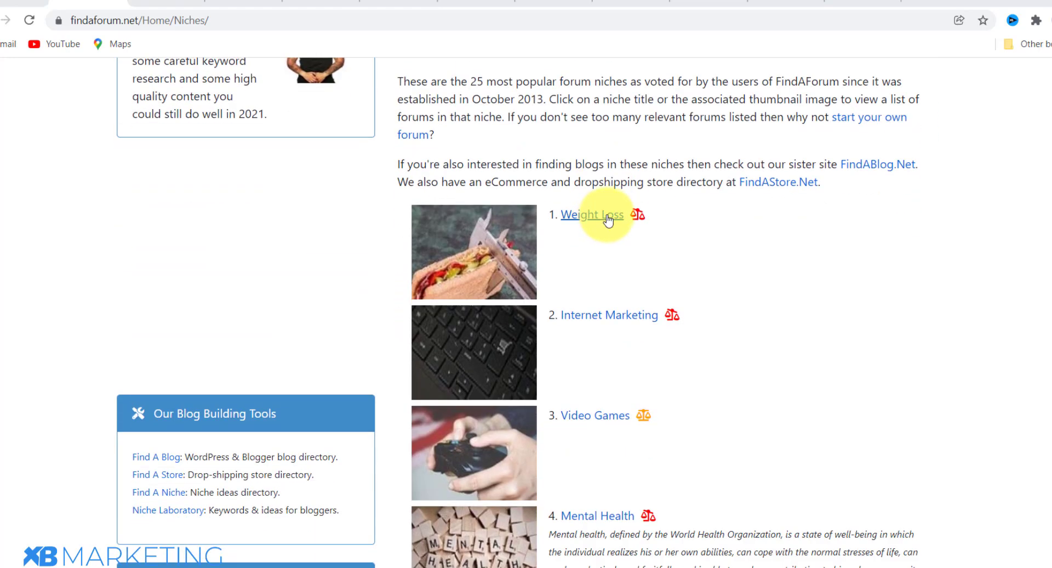
scroll(608, 215, up, 2)
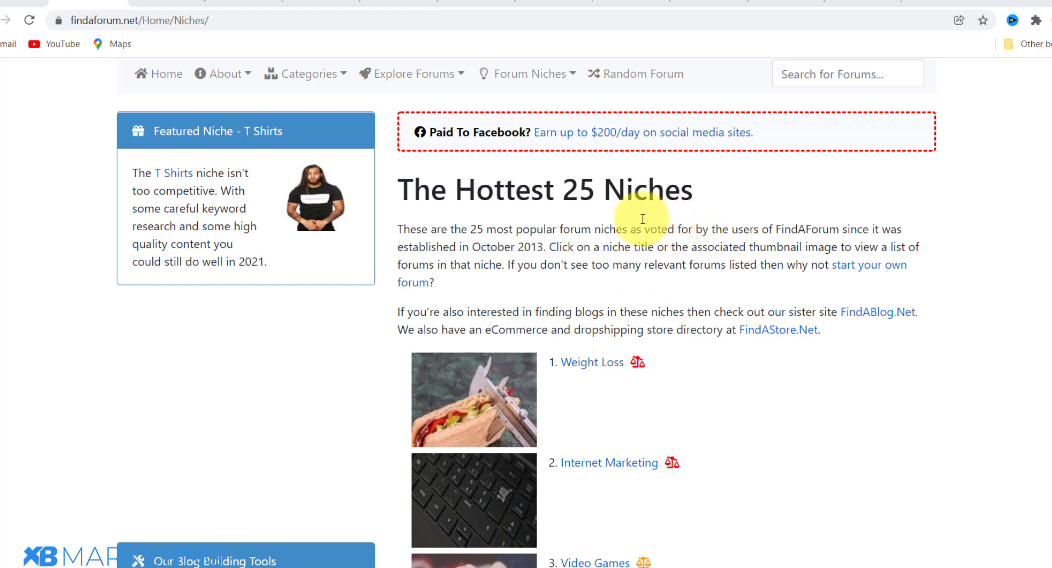
scroll(630, 239, down, 3)
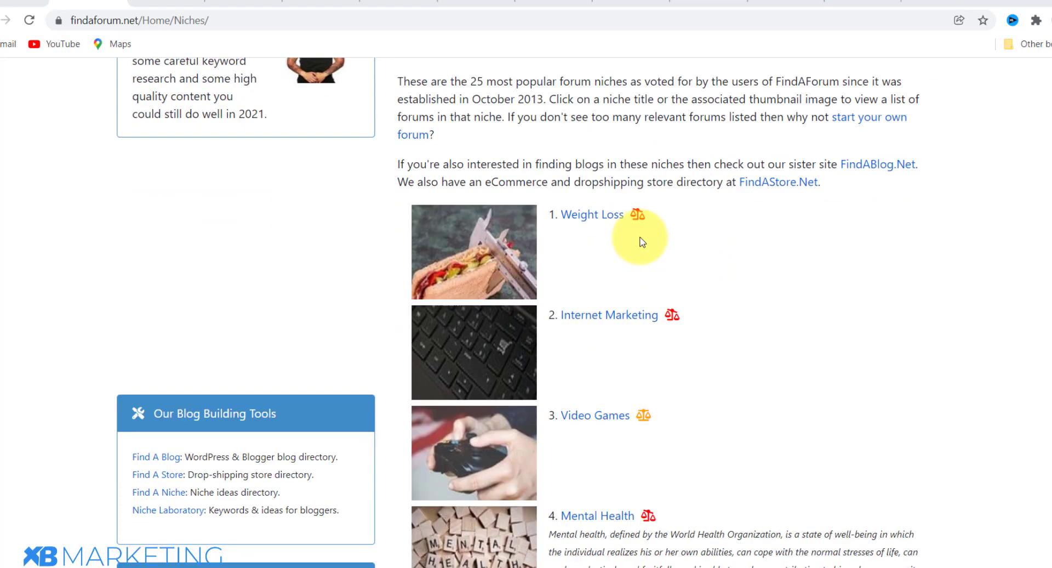
scroll(682, 286, up, 1)
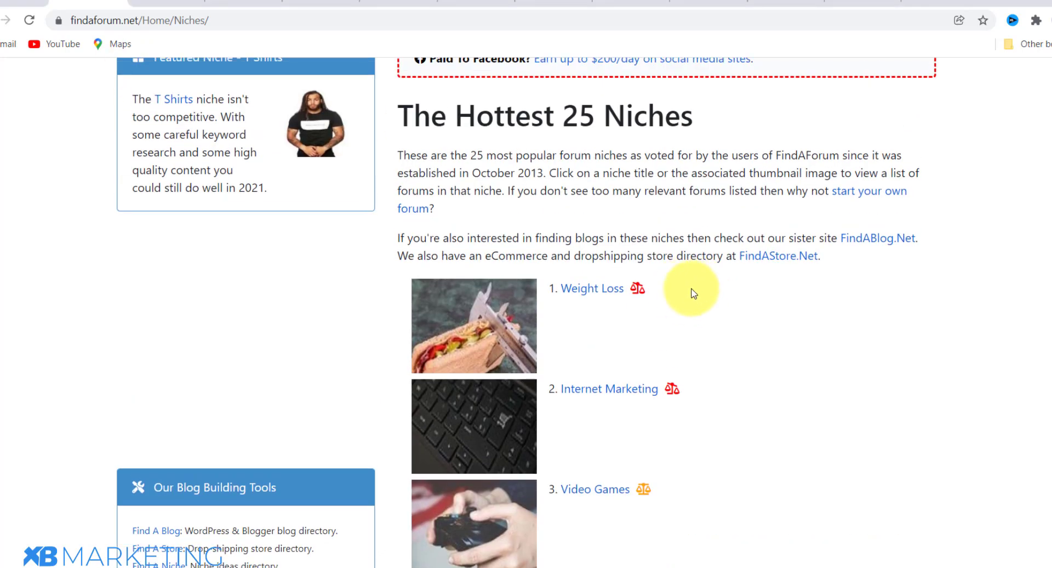
scroll(693, 293, down, 1)
scroll(694, 291, up, 1)
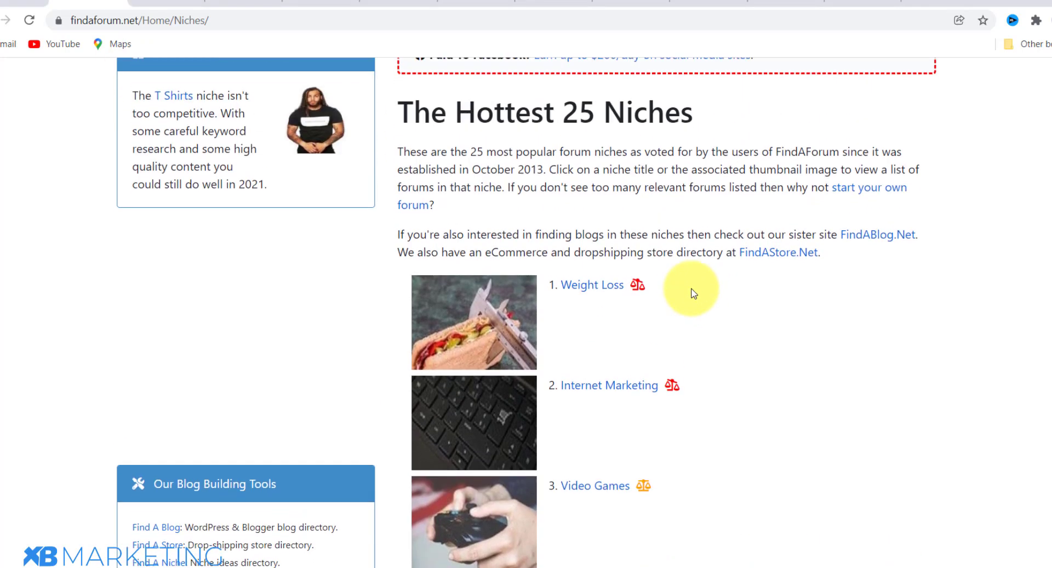
Look over the CPAGrip, CPAlead and ClickBank sites, plus the weight loss landing page at losefat.brizy.site
click(232, 3)
click(170, 2)
click(241, 1)
click(151, 2)
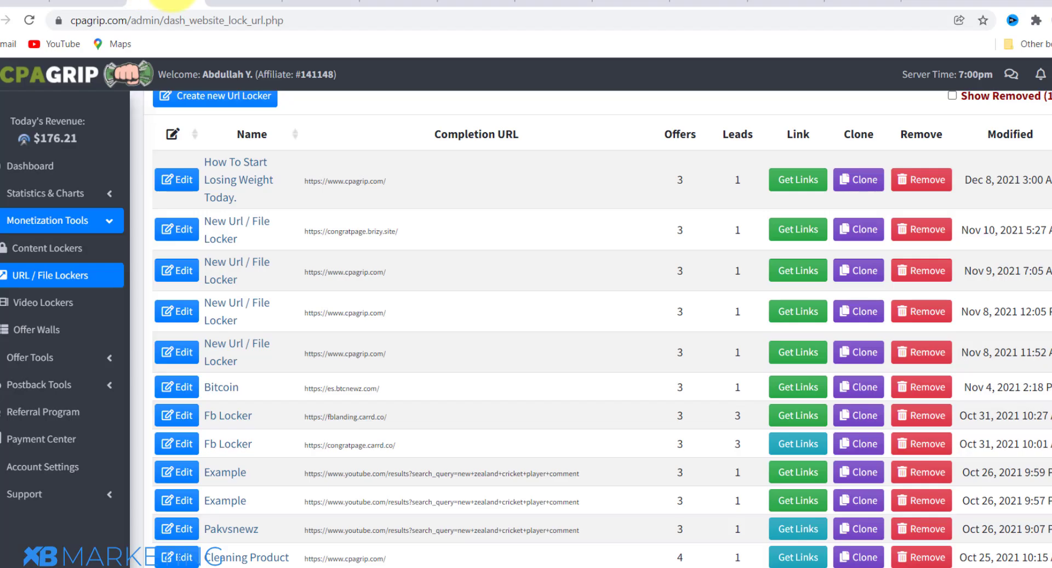
click(241, 3)
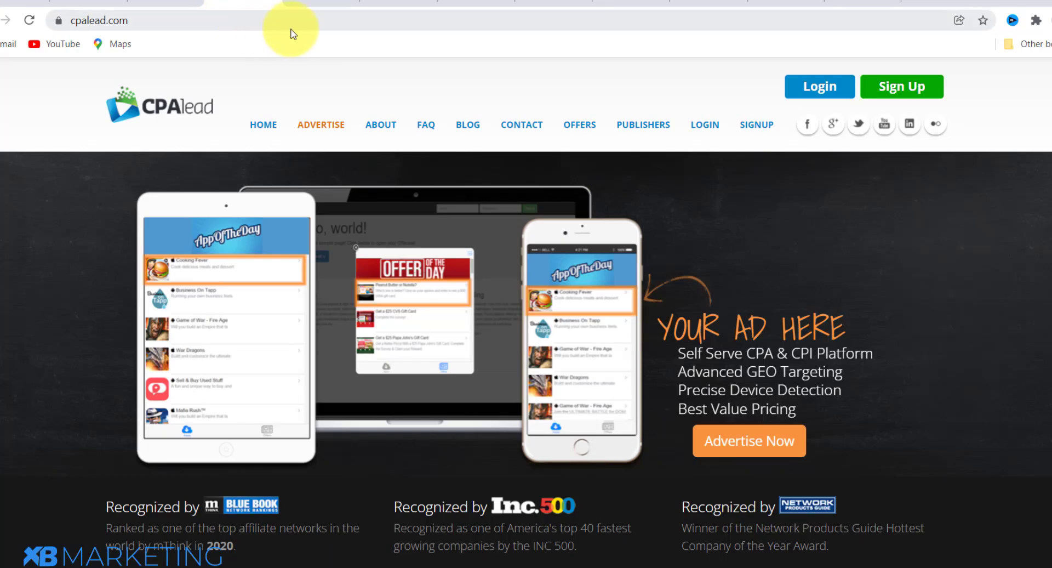
click(318, 2)
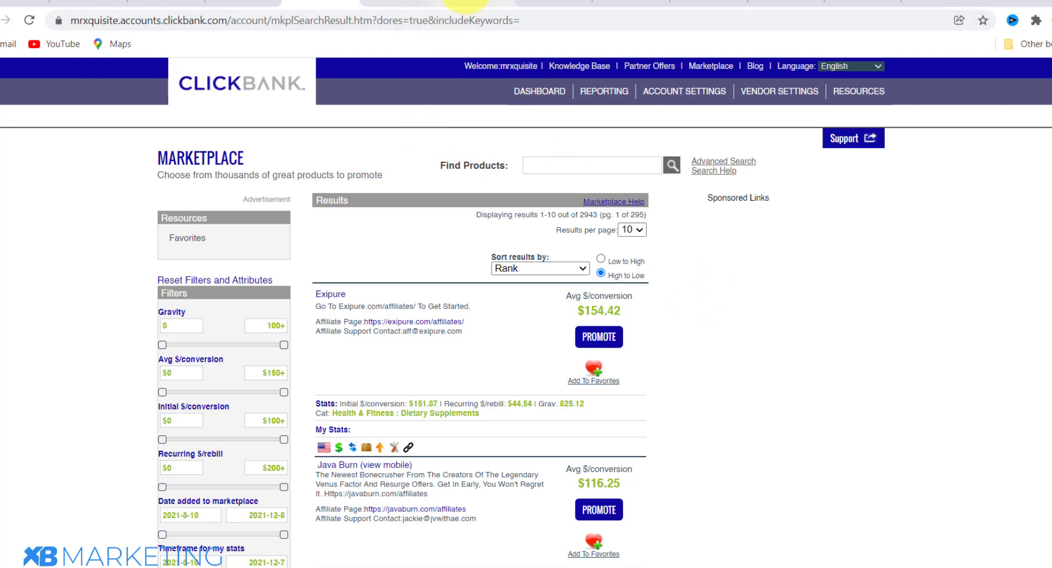
click(463, 5)
click(423, 299)
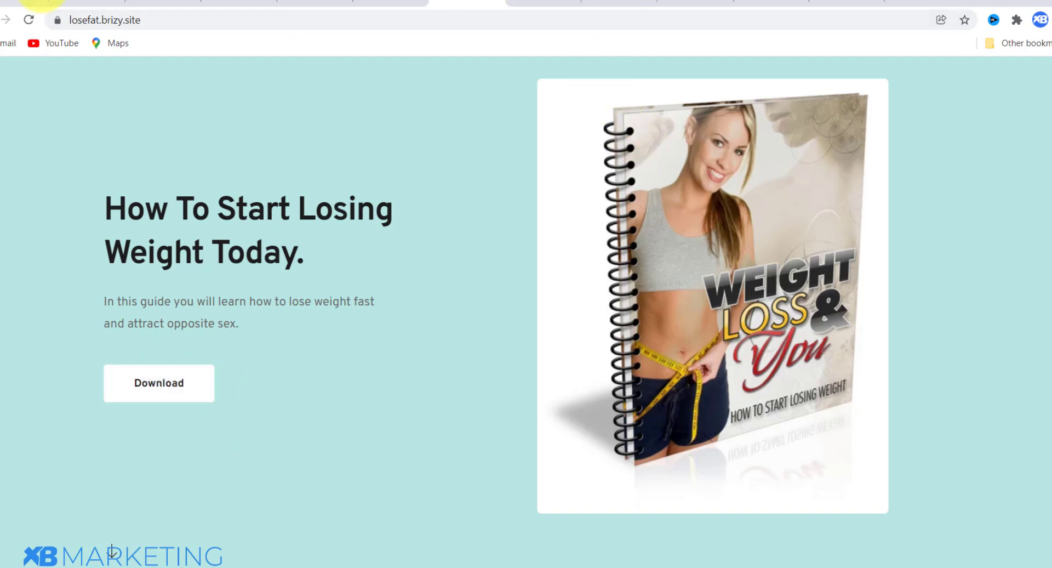
Review the existing "How To Start Losing Weight Today." URL locker in the CPAGrip editor and close it without changes
click(174, 5)
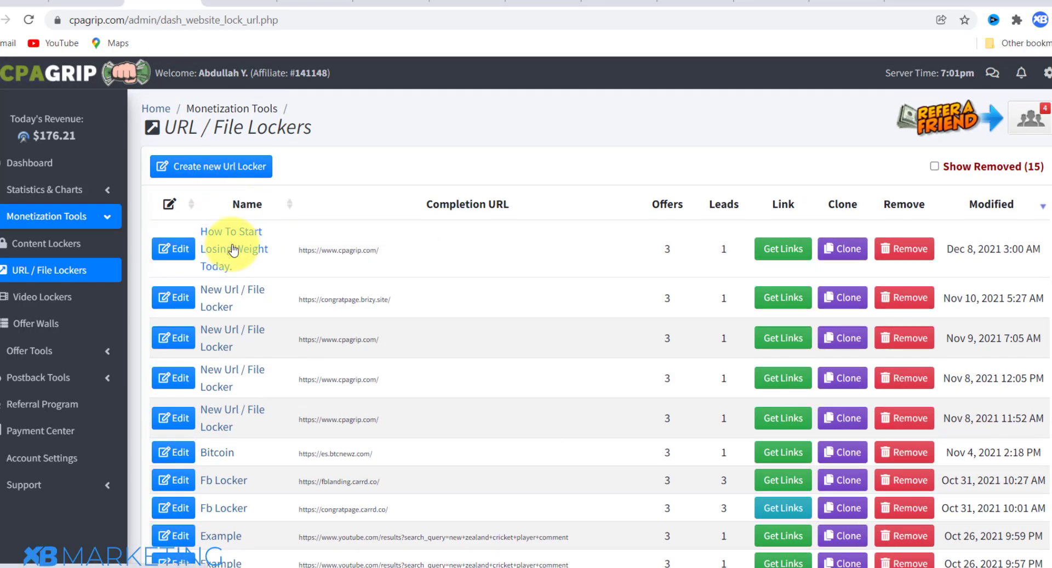
click(224, 239)
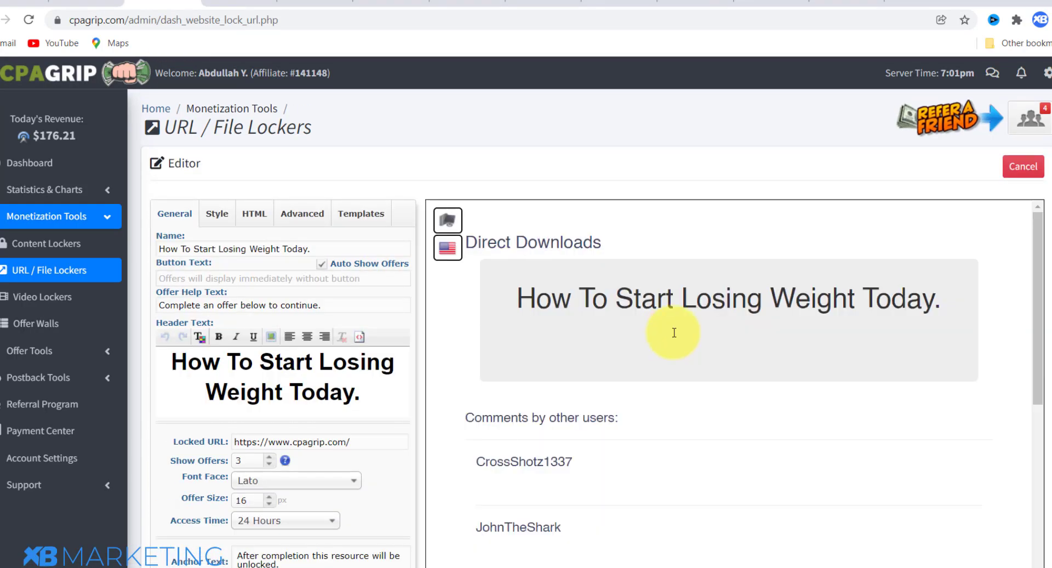
scroll(667, 336, down, 2)
scroll(722, 328, up, 2)
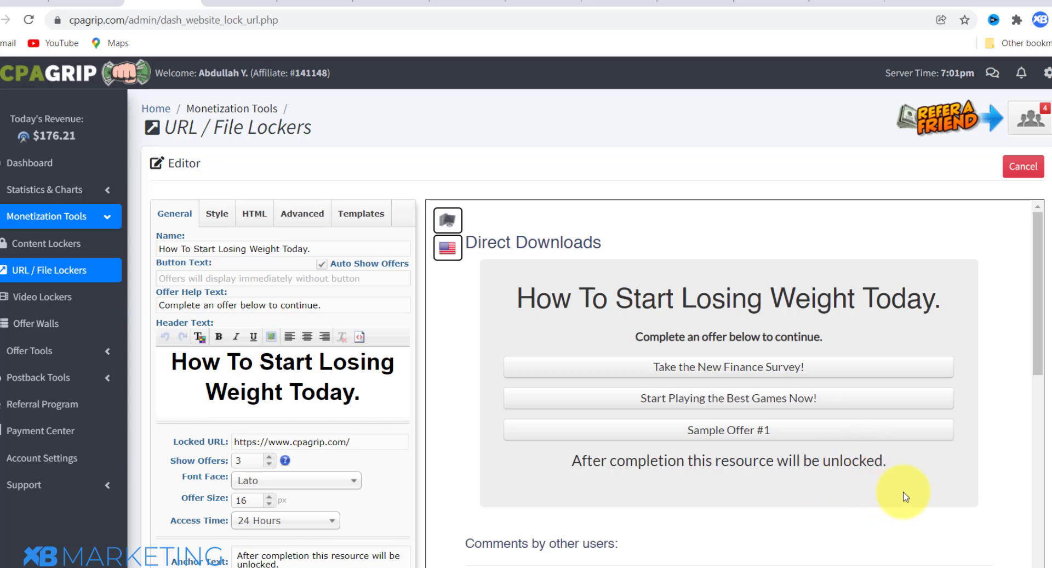
click(1014, 173)
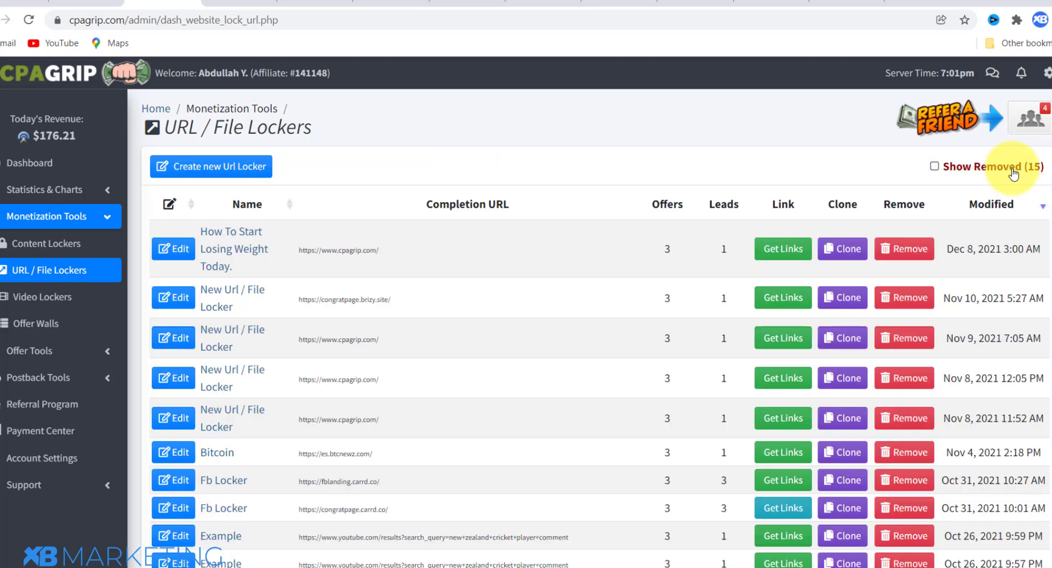
Start a new URL locker in CPAGrip and agree to its Terms of Service
click(224, 173)
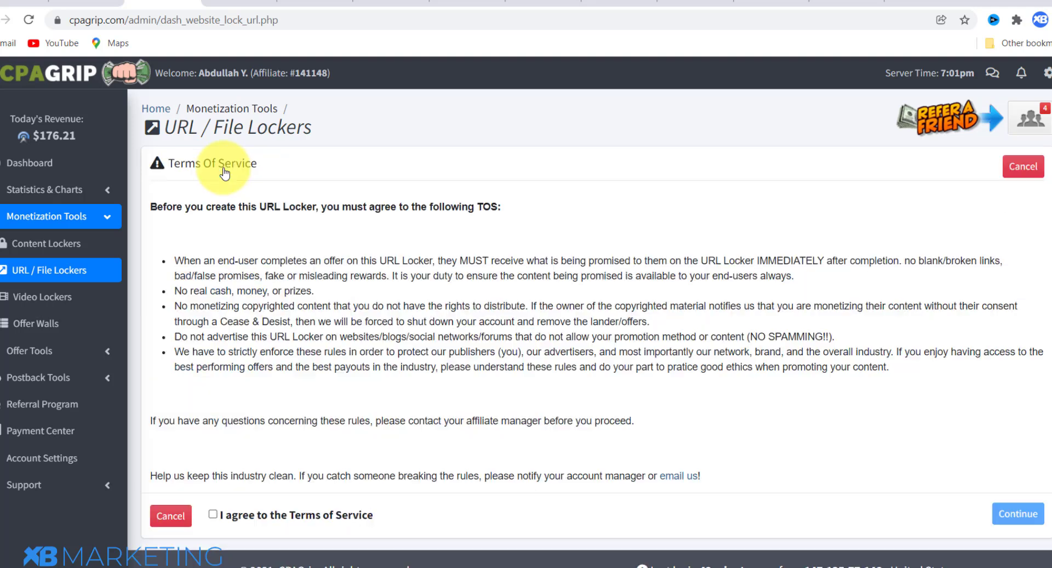
click(213, 517)
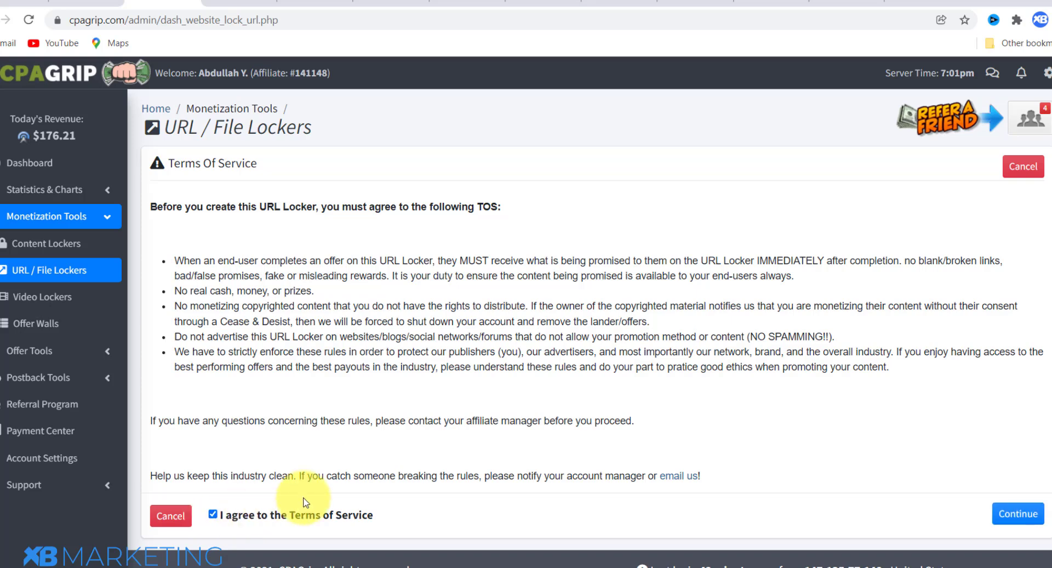
click(1025, 519)
Name the locker "How To Start Losing Weight Today." and enable Auto Show Offers
drag(256, 250, 145, 259)
text(How To Start Losing Weight Today.)
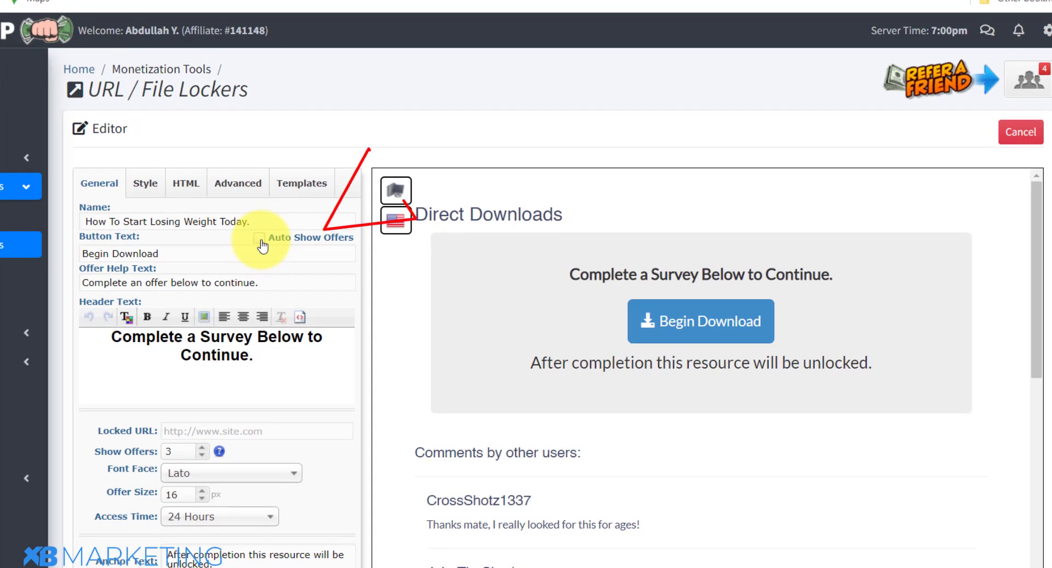
click(259, 238)
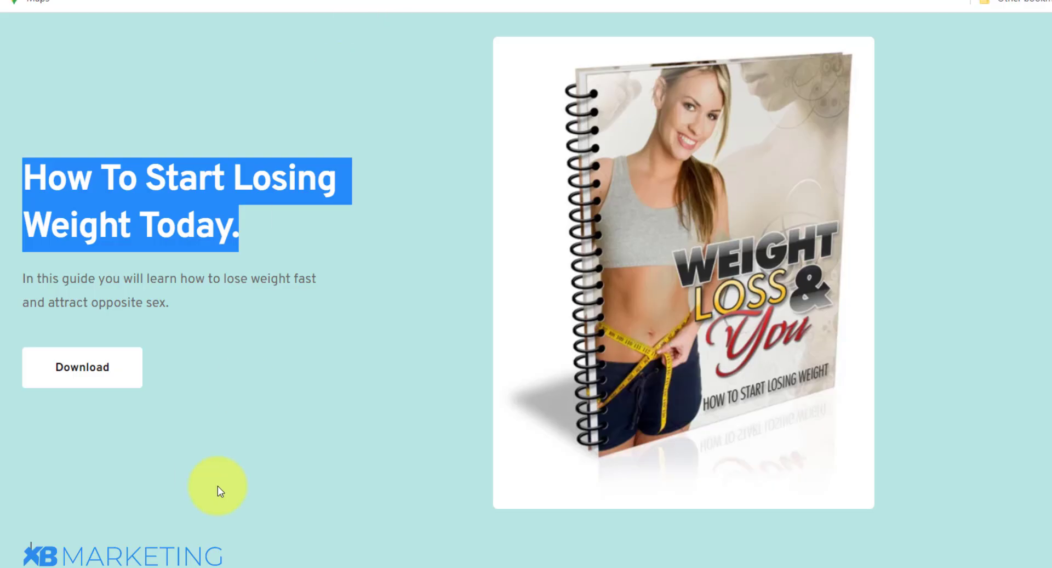
Replace the locker's header text with the landing page title "How To Start Losing Weight Today."
click(218, 488)
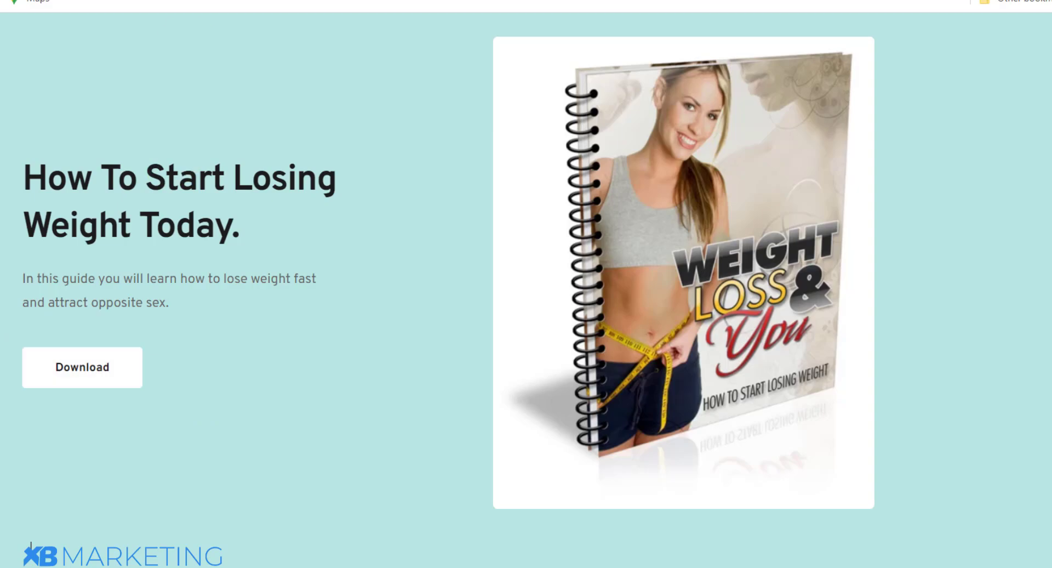
click(114, 0)
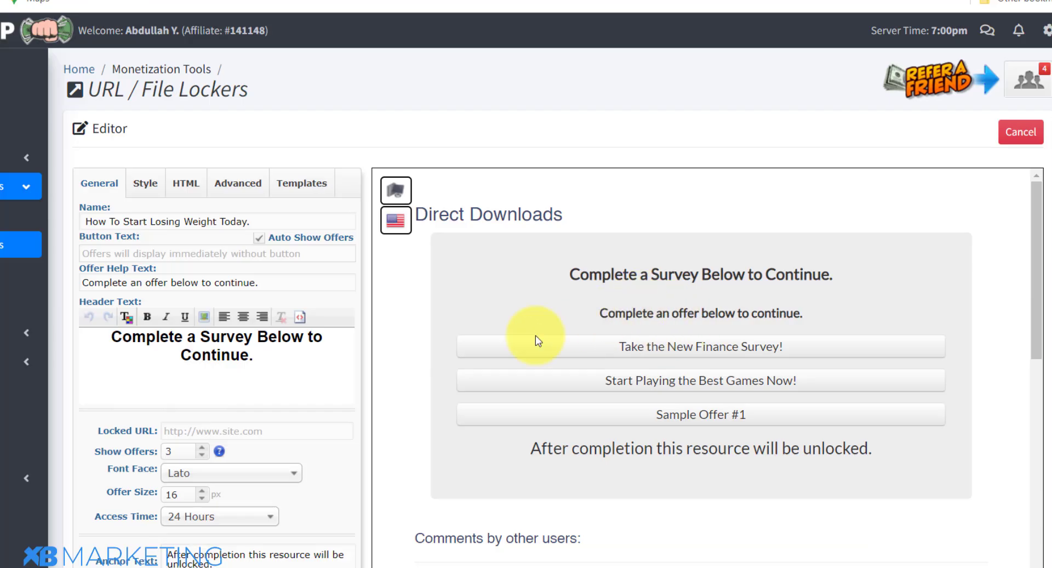
scroll(269, 297, down, 2)
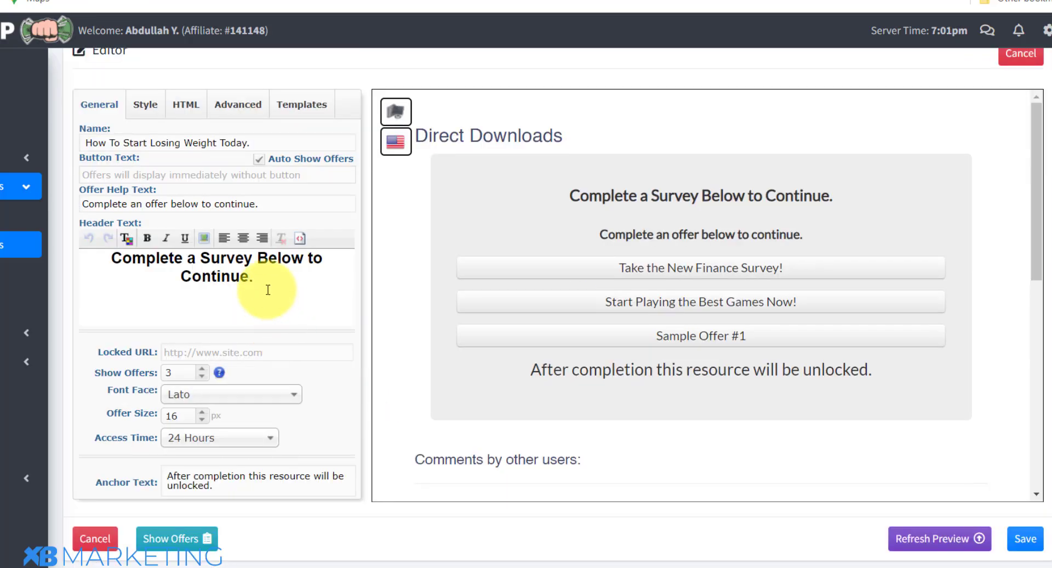
drag(263, 282, 91, 256)
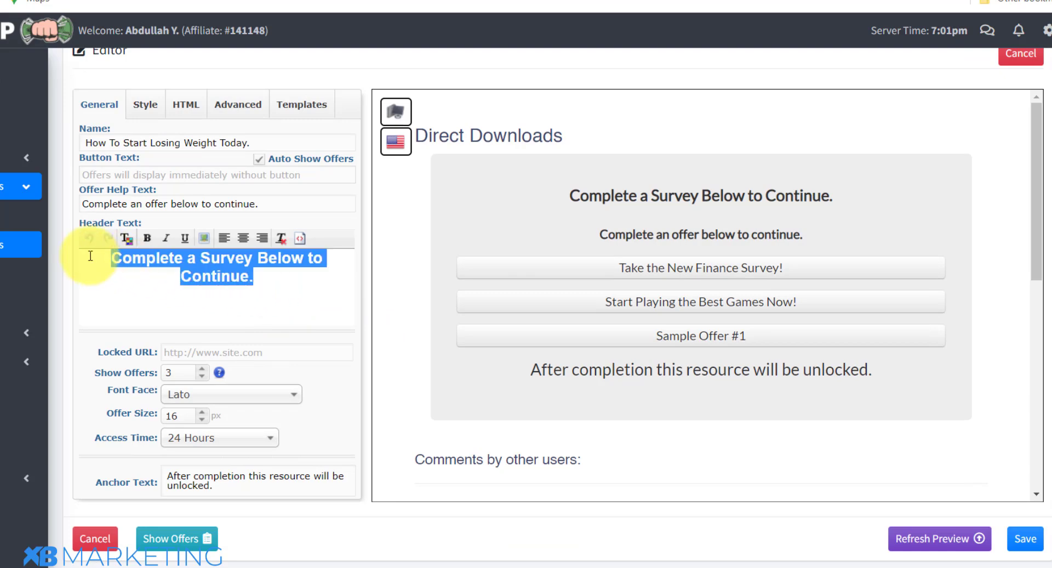
text(How To Start Losing Weight Today.)
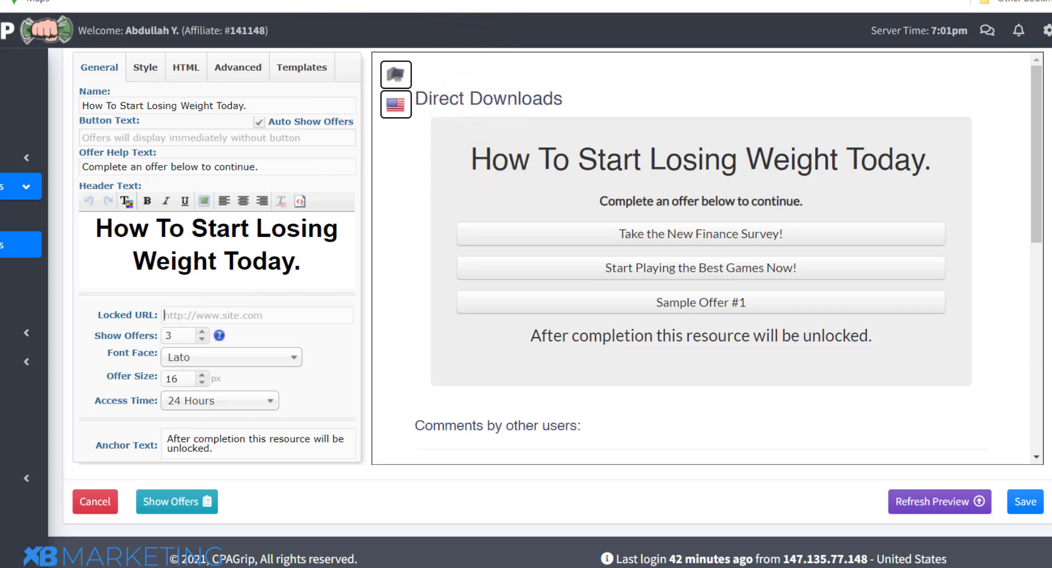
Look over the PLR Mines and idplr.com product sites and the FindAForum niche list for a matching PLR product
click(478, 0)
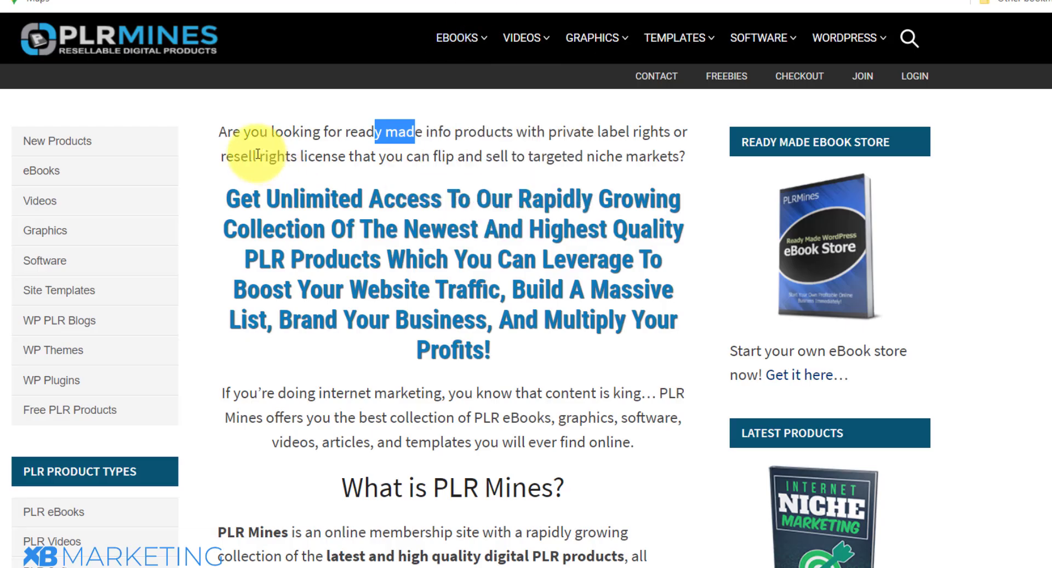
scroll(458, 268, down, 6)
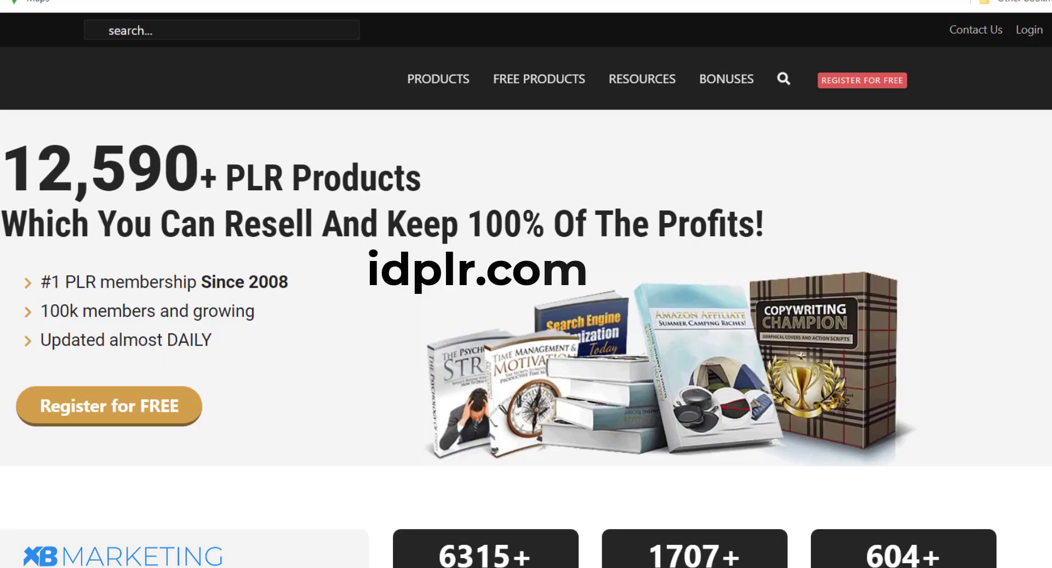
mouse_move(706, 70)
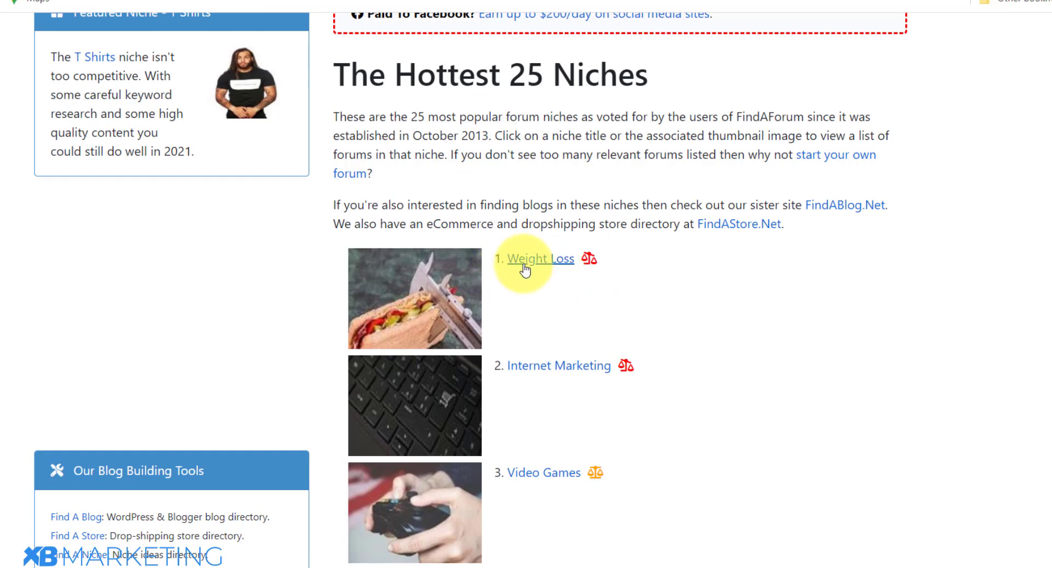
scroll(522, 271, down, 2)
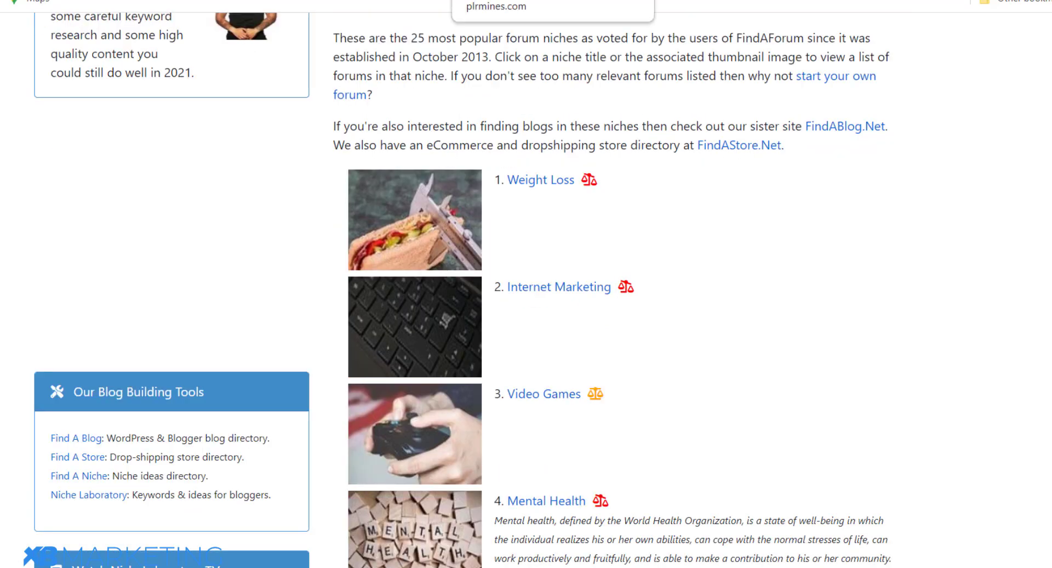
click(506, 0)
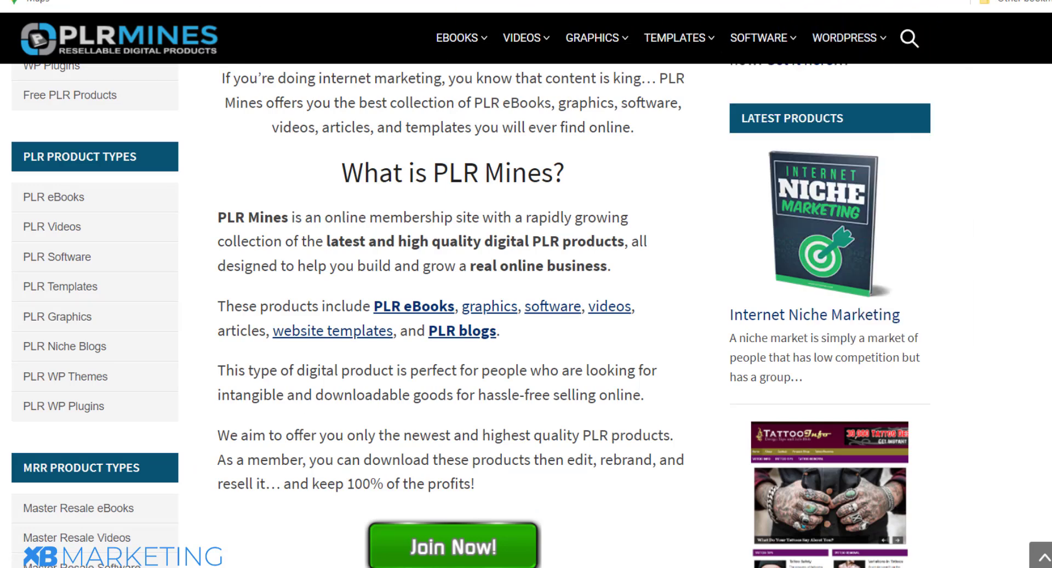
Look over the Free PLR Downloads catalogue and the FindAForum niche list for a product in a popular niche
click(603, 0)
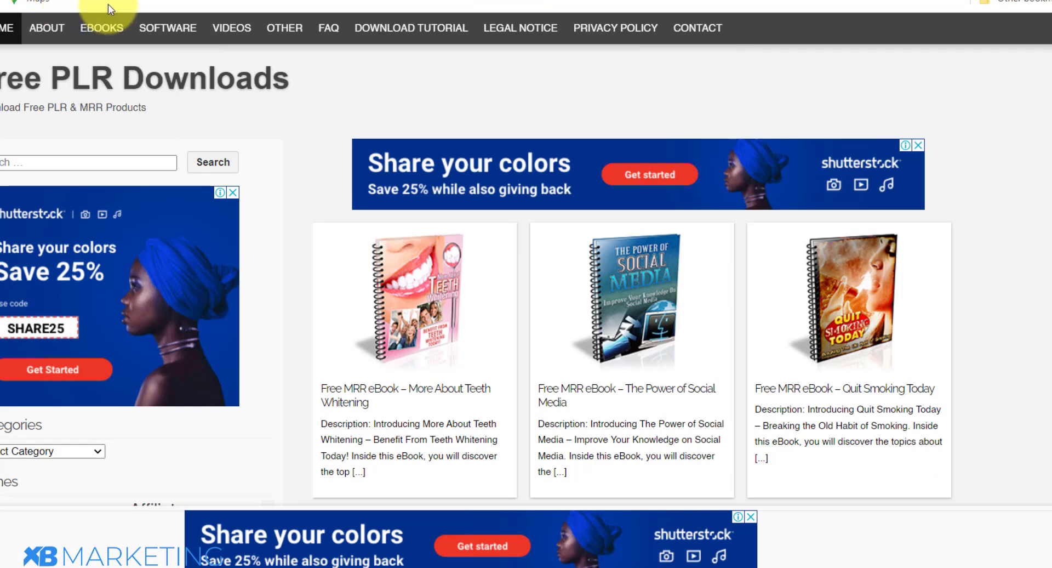
scroll(678, 216, down, 1)
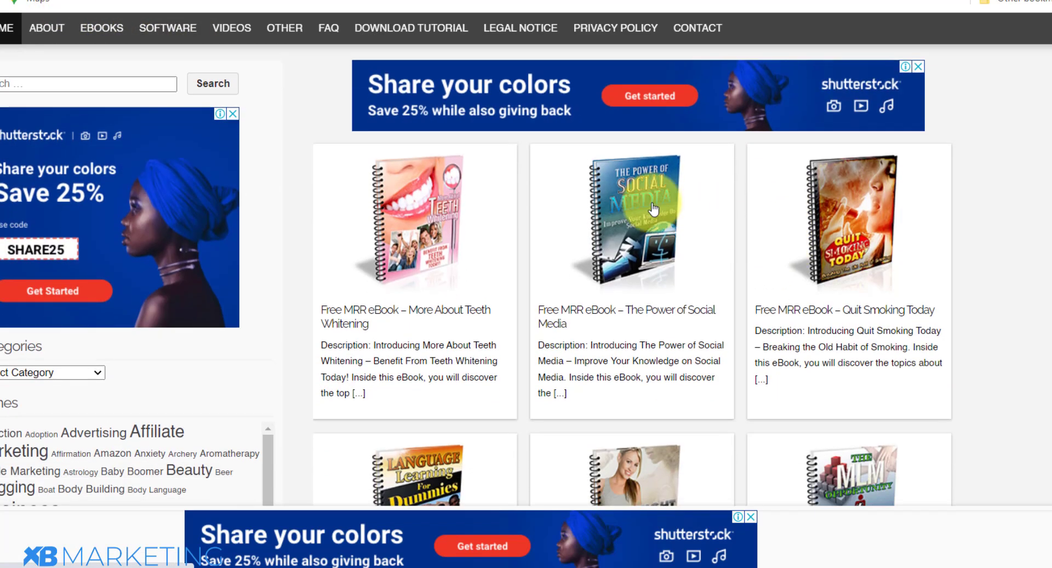
scroll(935, 260, down, 1)
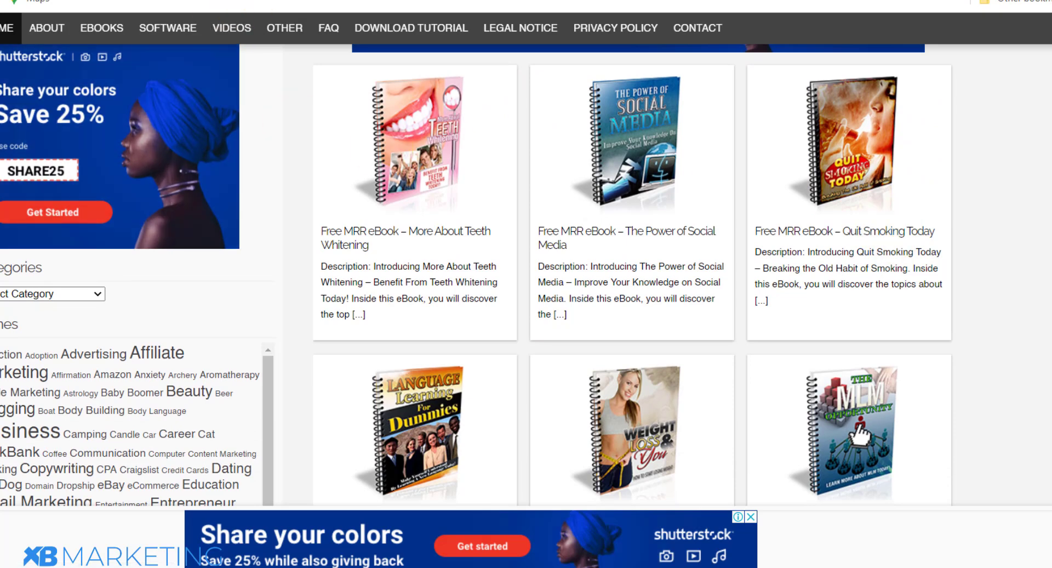
scroll(476, 305, down, 1)
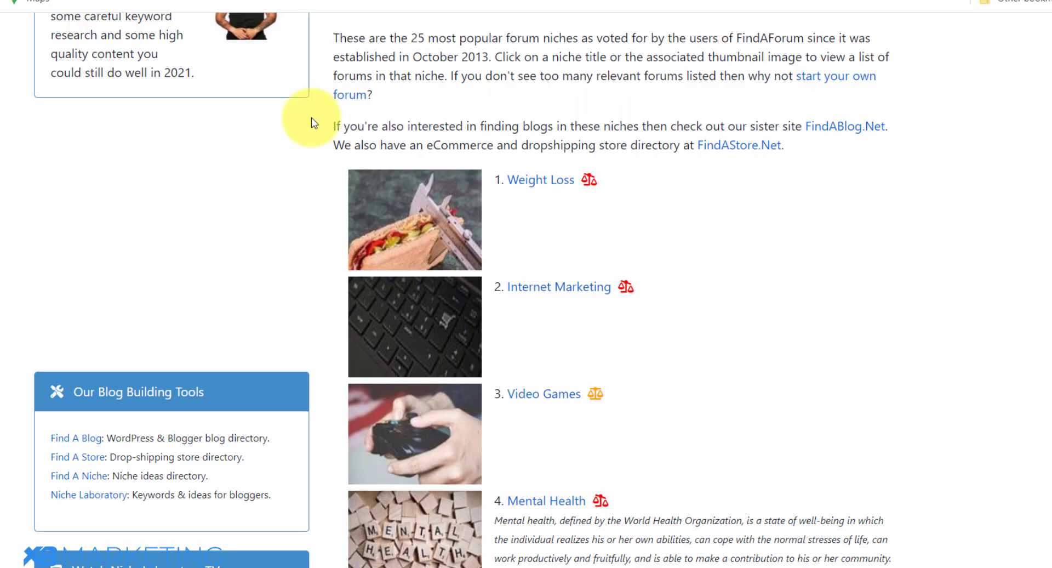
scroll(597, 218, down, 6)
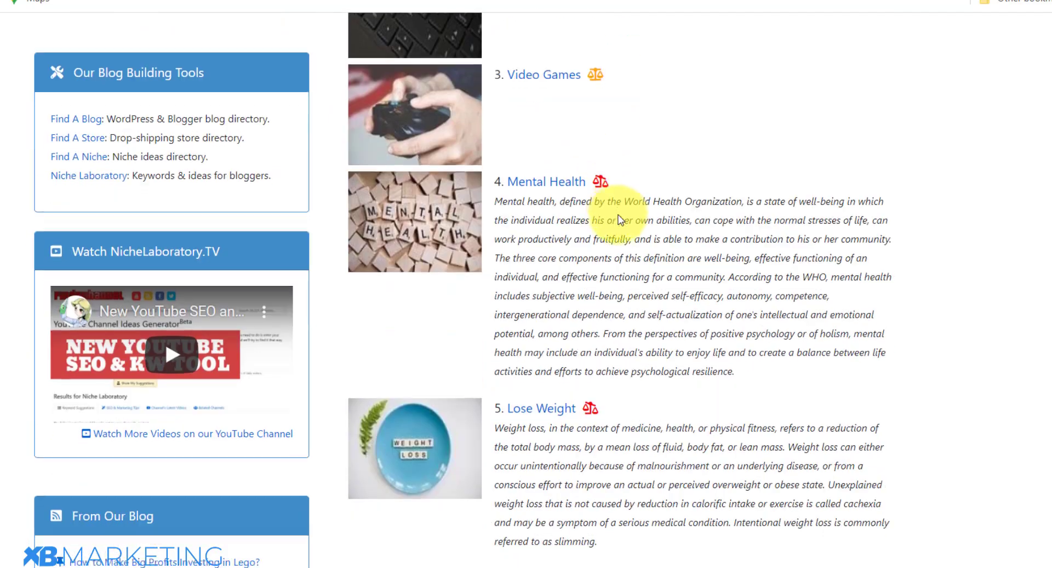
scroll(548, 213, up, 2)
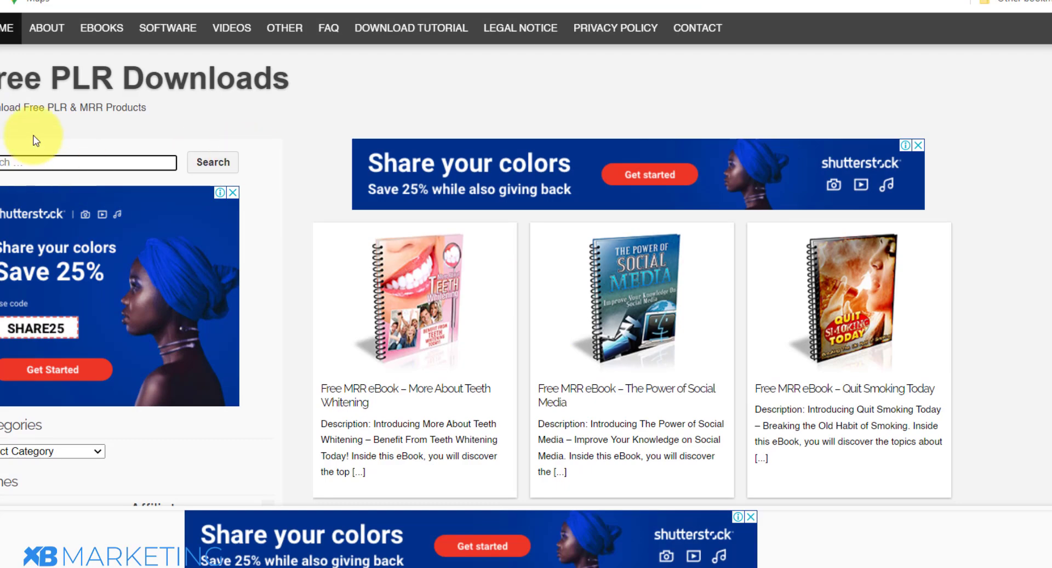
scroll(705, 130, down, 4)
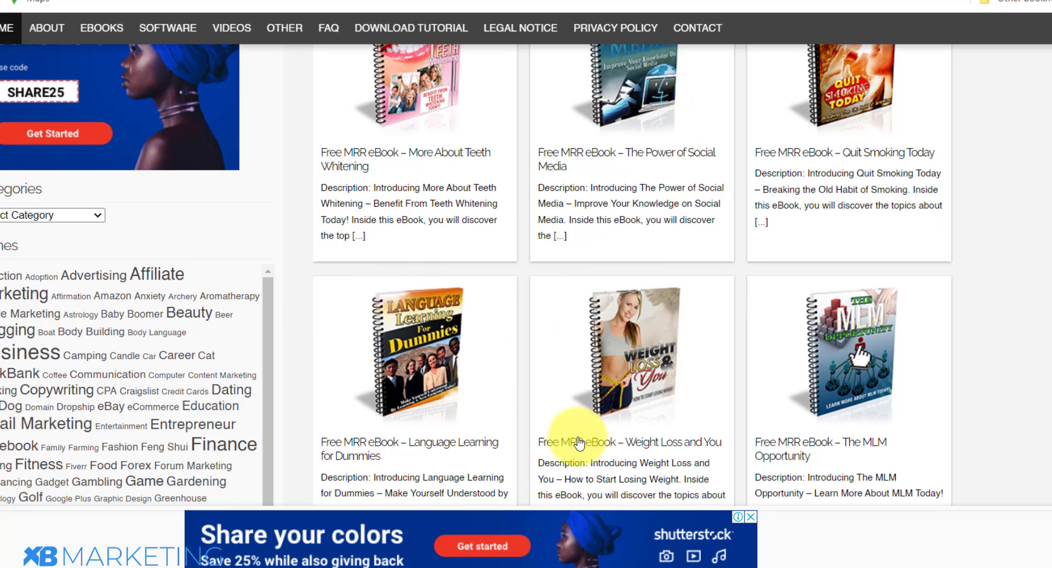
Open the free MRR eBook "Weight Loss and You" and download it
click(640, 422)
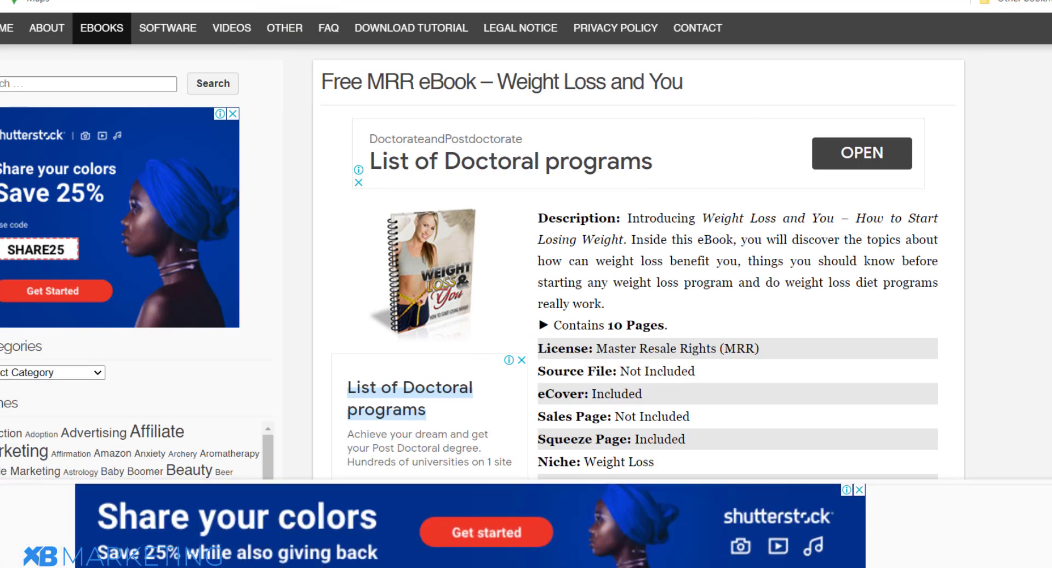
scroll(636, 299, down, 3)
scroll(636, 298, up, 3)
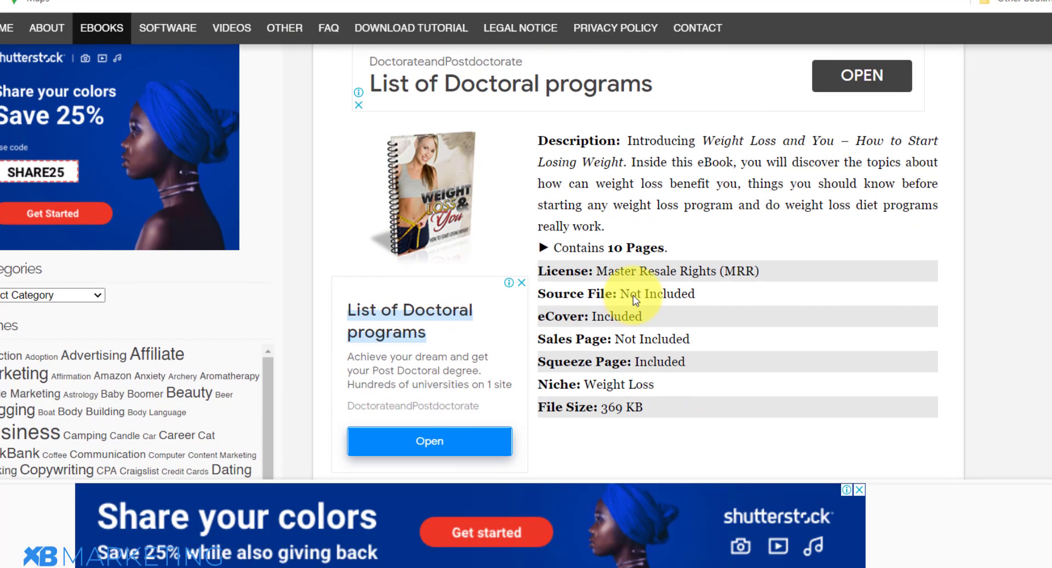
scroll(633, 295, down, 15)
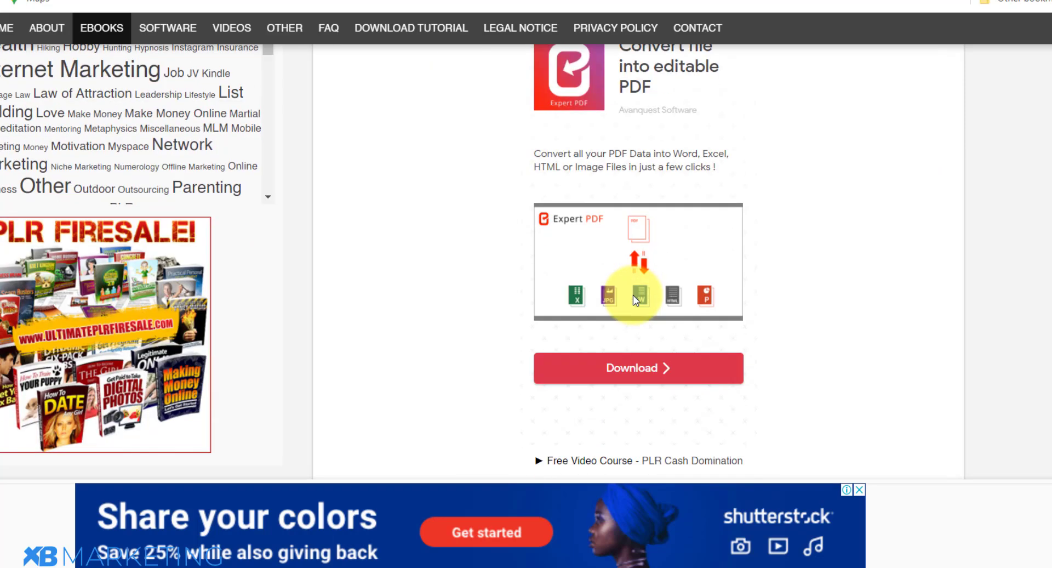
scroll(633, 298, up, 3)
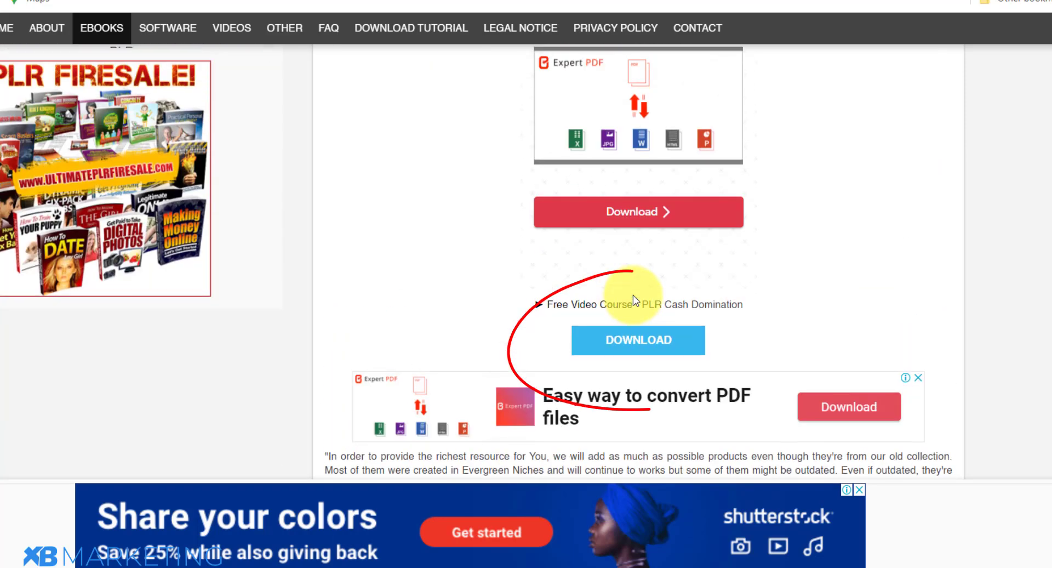
click(641, 342)
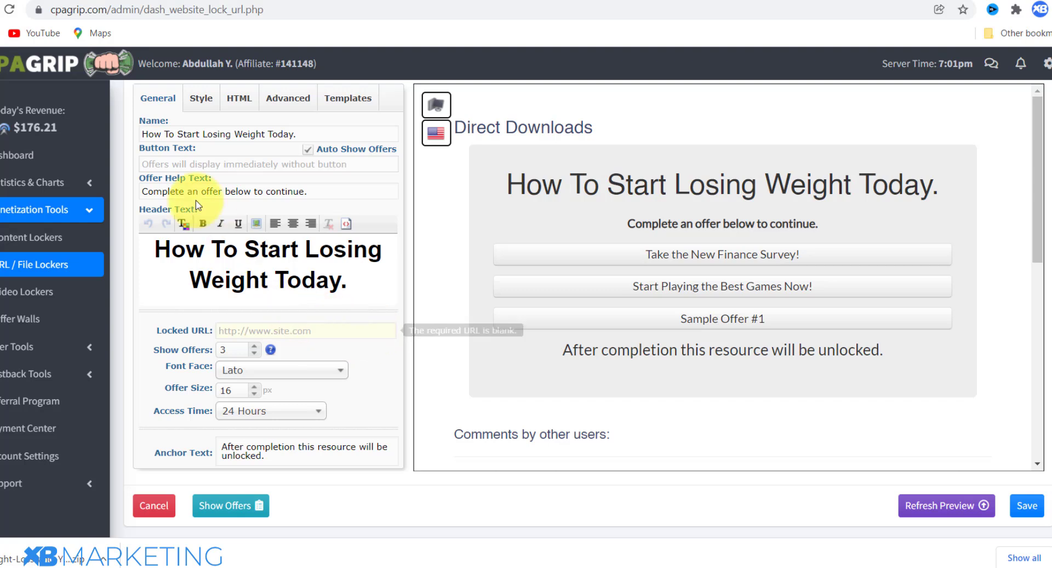
drag(111, 9, 55, 9)
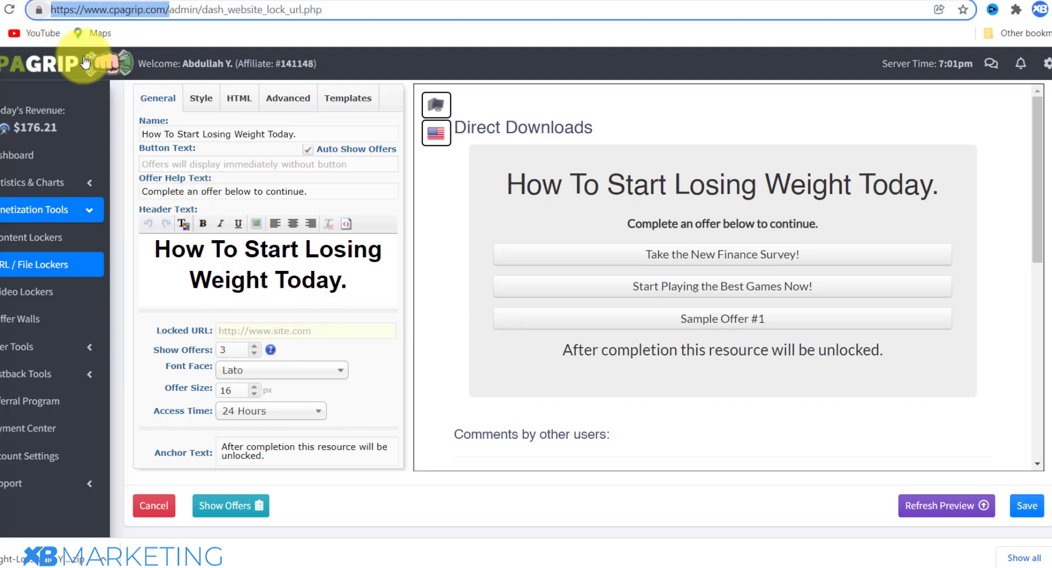
click(278, 329)
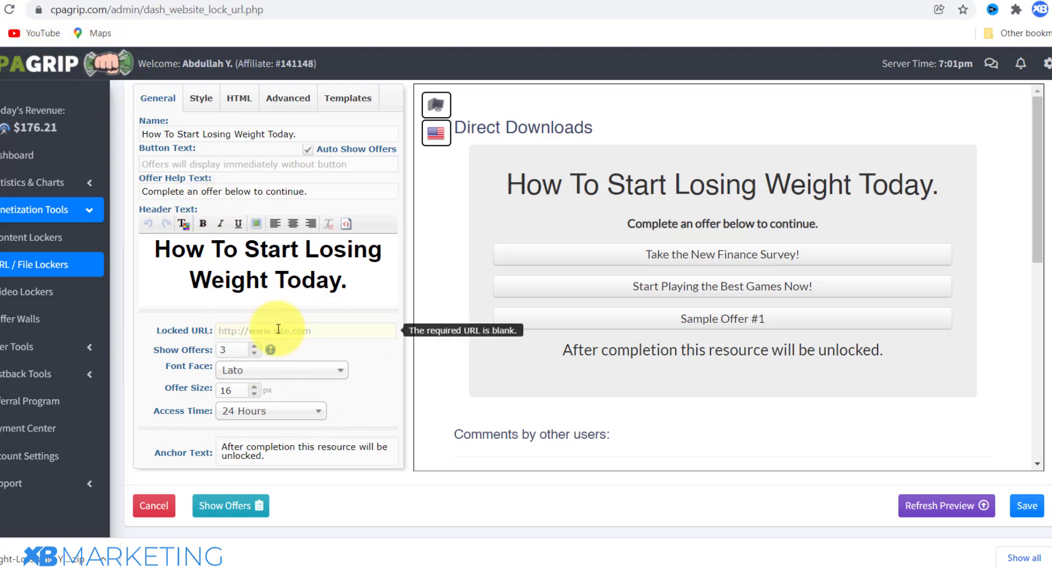
text(https://www.cpagrip.com/)
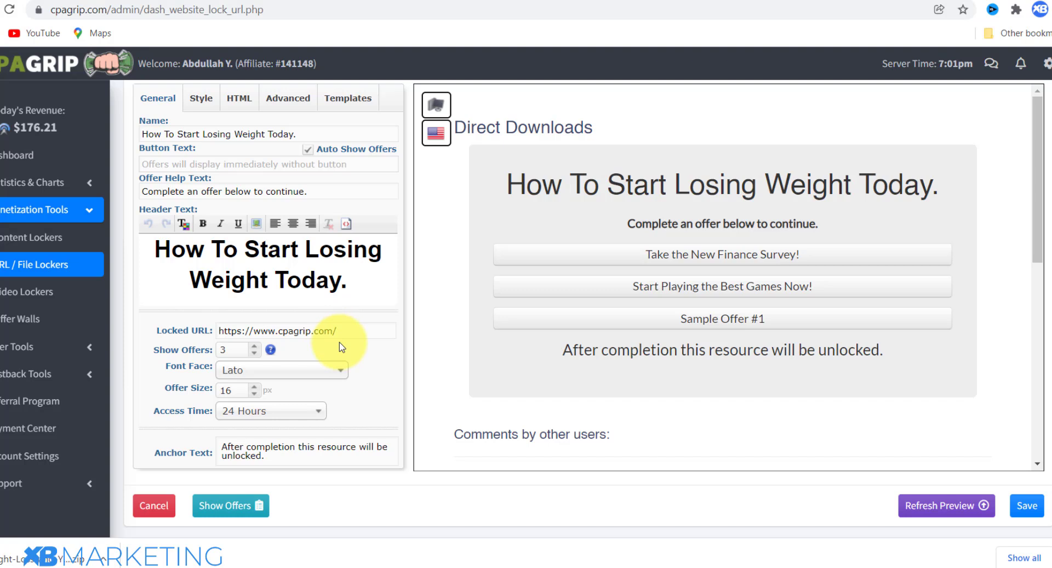
Examine the locker preview, including its offers and the comments by other users
scroll(411, 340, down, 1)
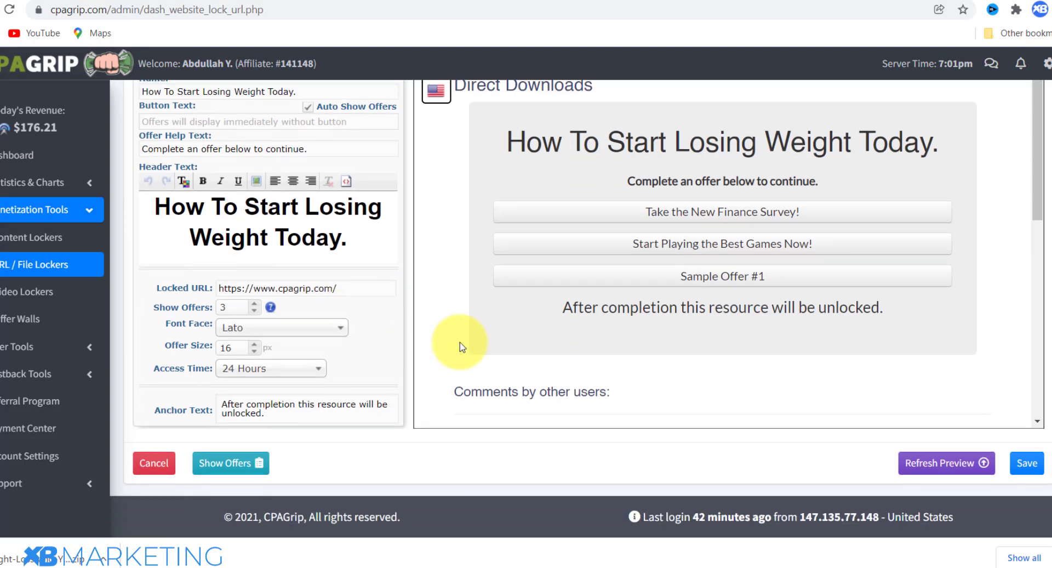
scroll(564, 352, down, 6)
scroll(548, 356, up, 1)
scroll(493, 329, down, 1)
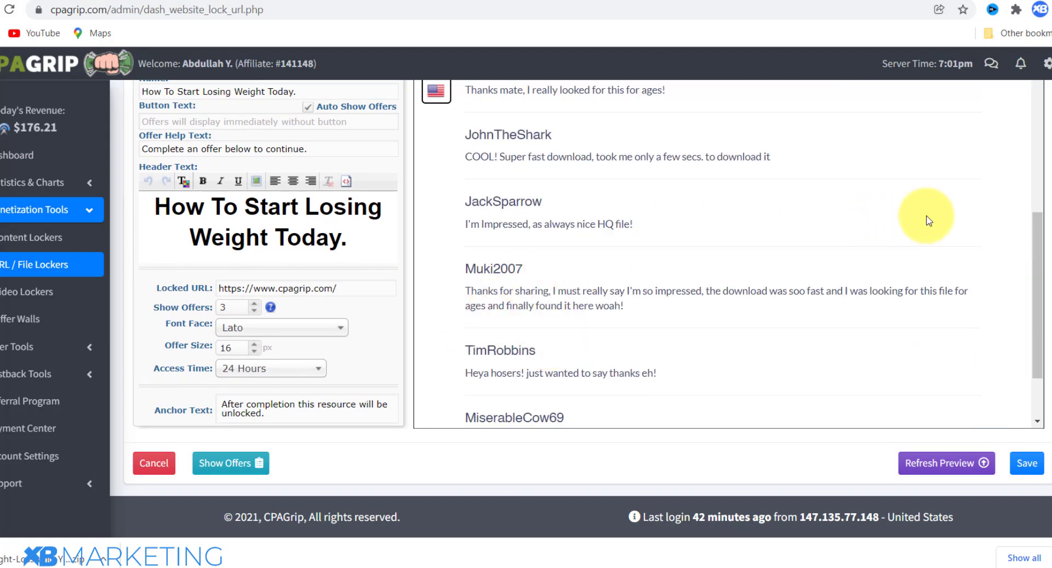
drag(1041, 226, 1026, 122)
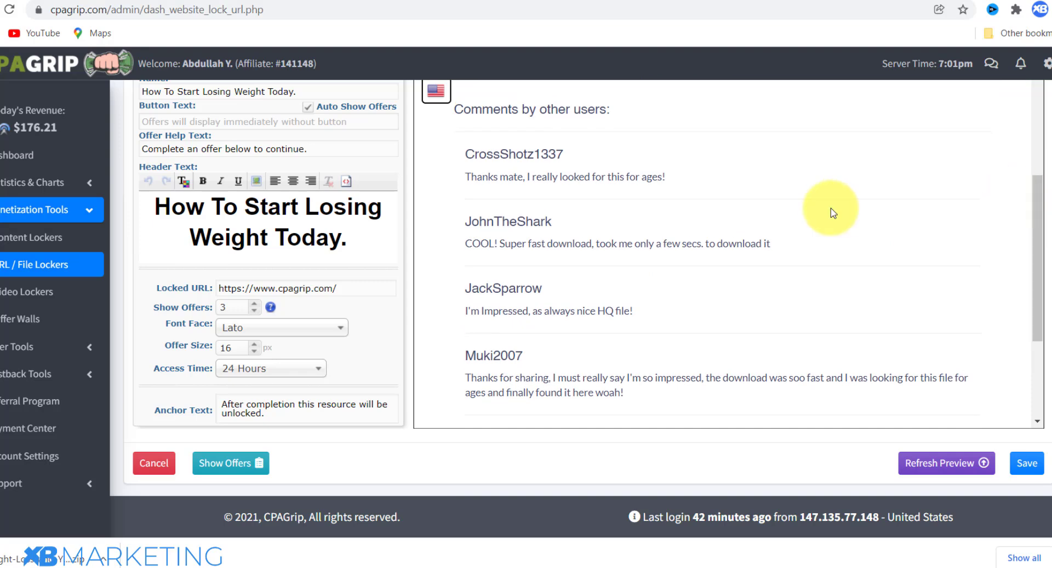
scroll(768, 228, up, 3)
scroll(429, 228, up, 2)
scroll(443, 233, down, 3)
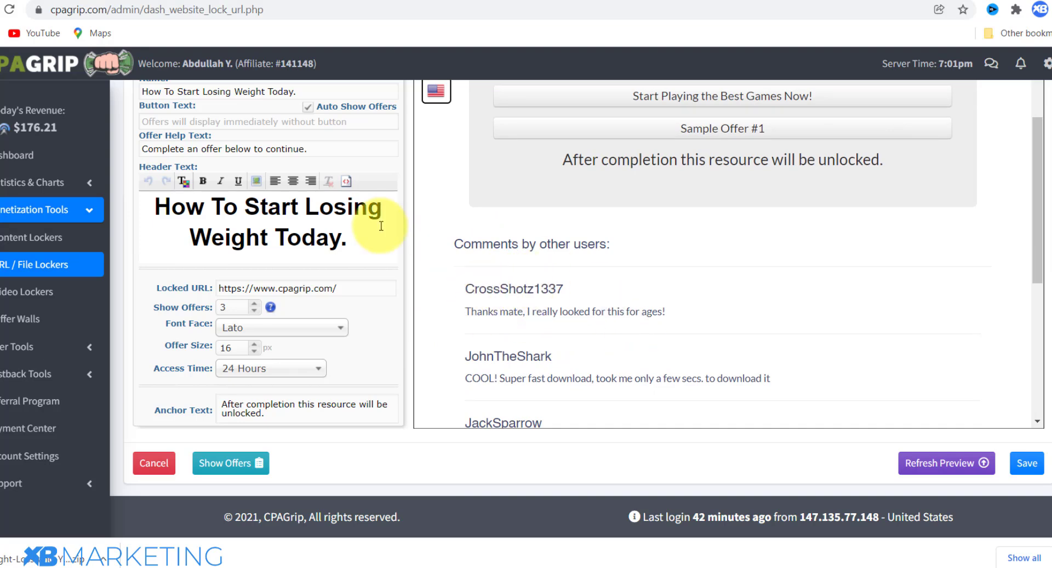
scroll(371, 222, up, 3)
Open the locker's custom HTML and locate the first comment's author by searching for "cro"
click(241, 207)
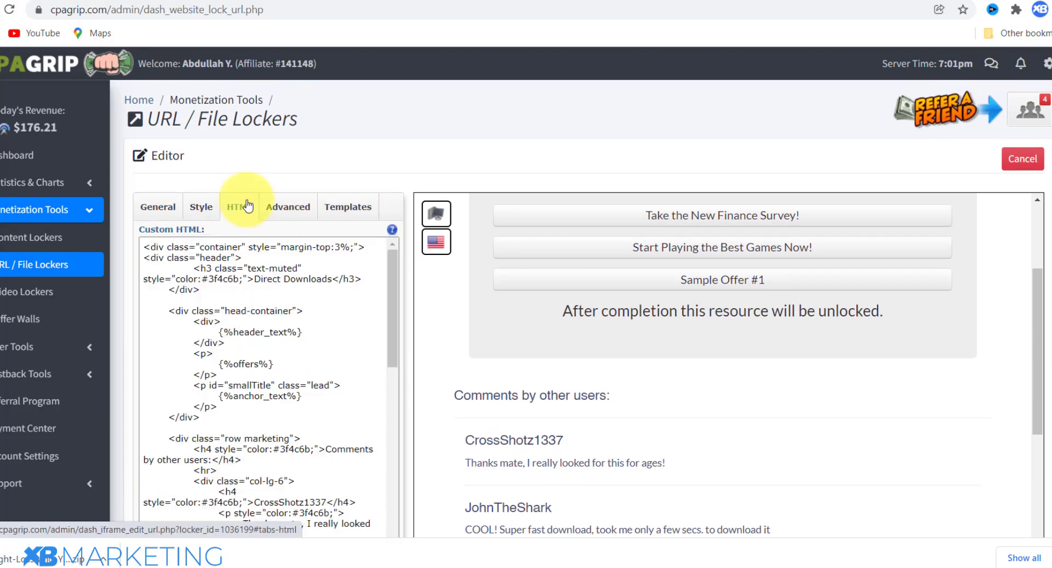
click(291, 397)
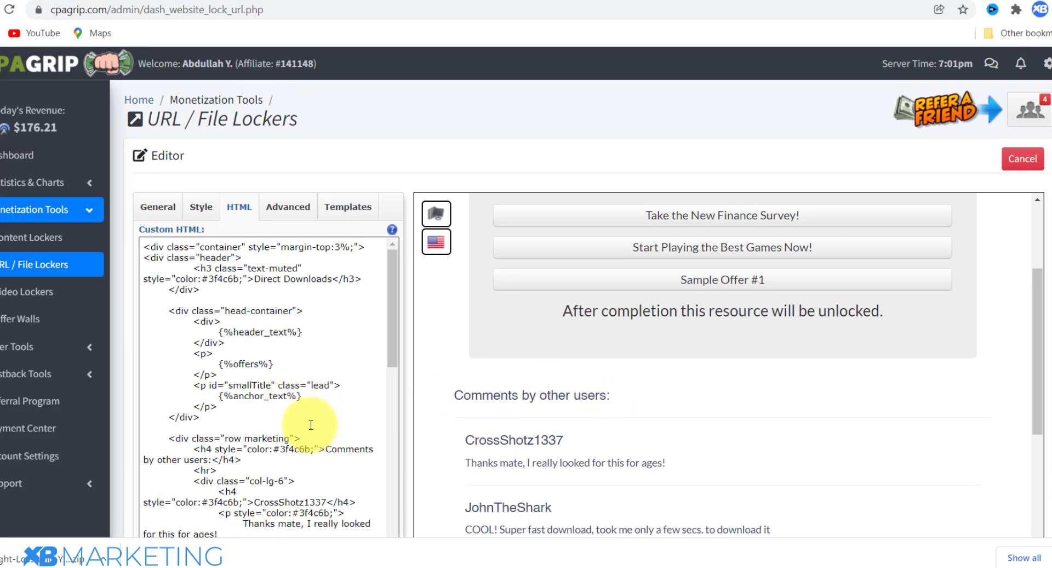
key(ctrl+f)
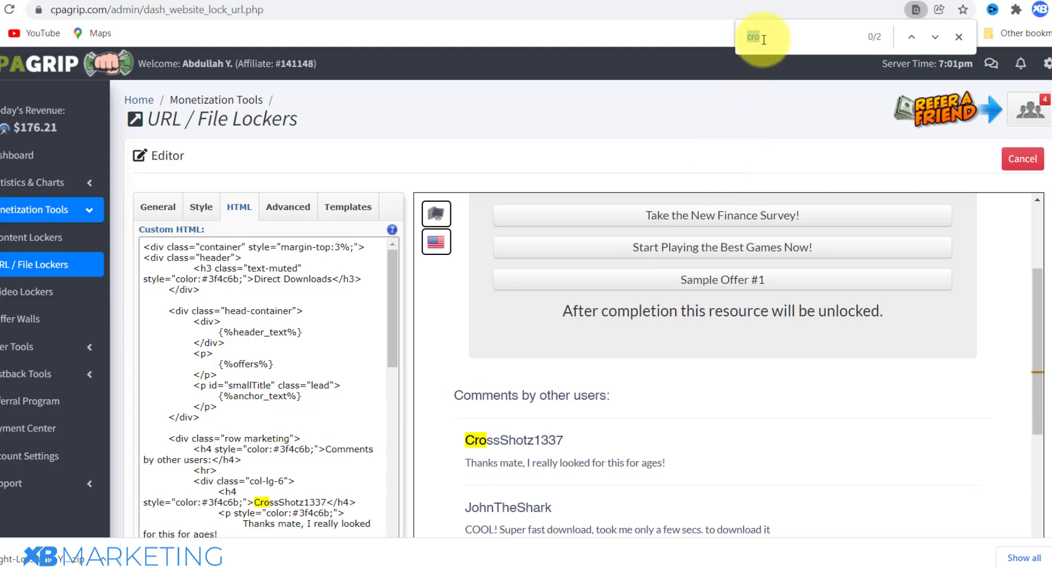
scroll(548, 446, down, 1)
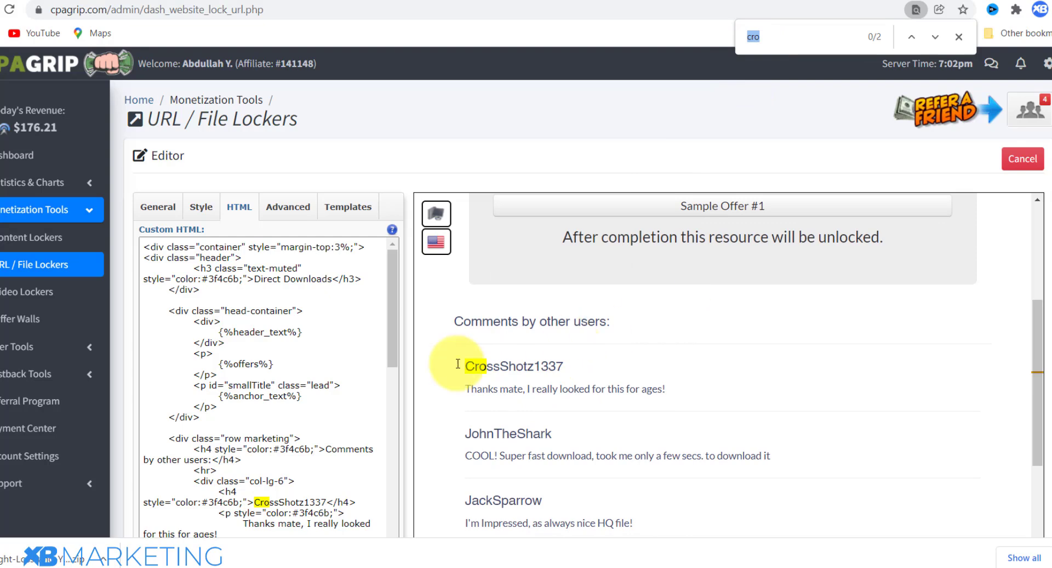
scroll(290, 466, down, 3)
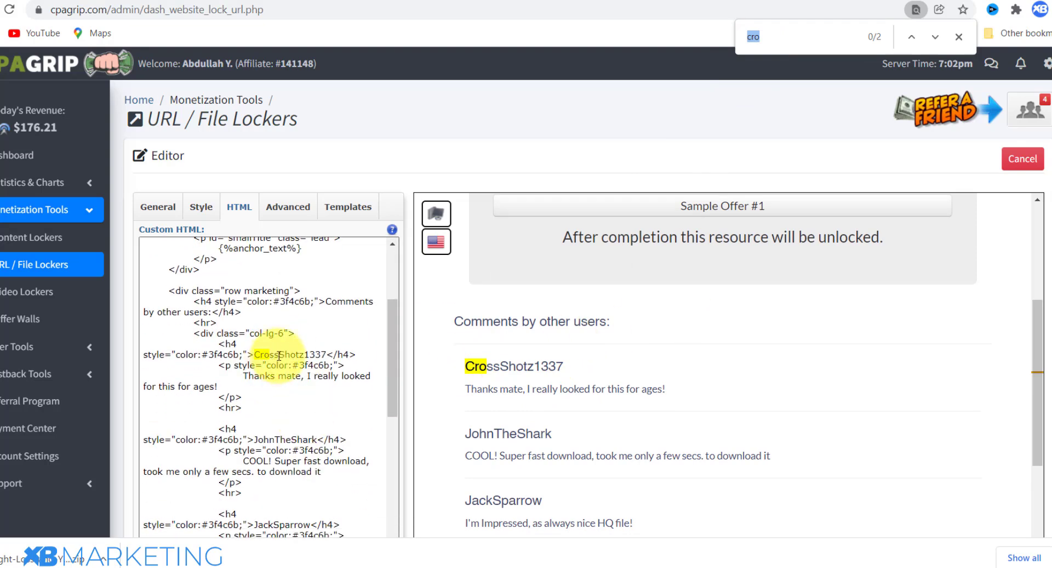
click(959, 36)
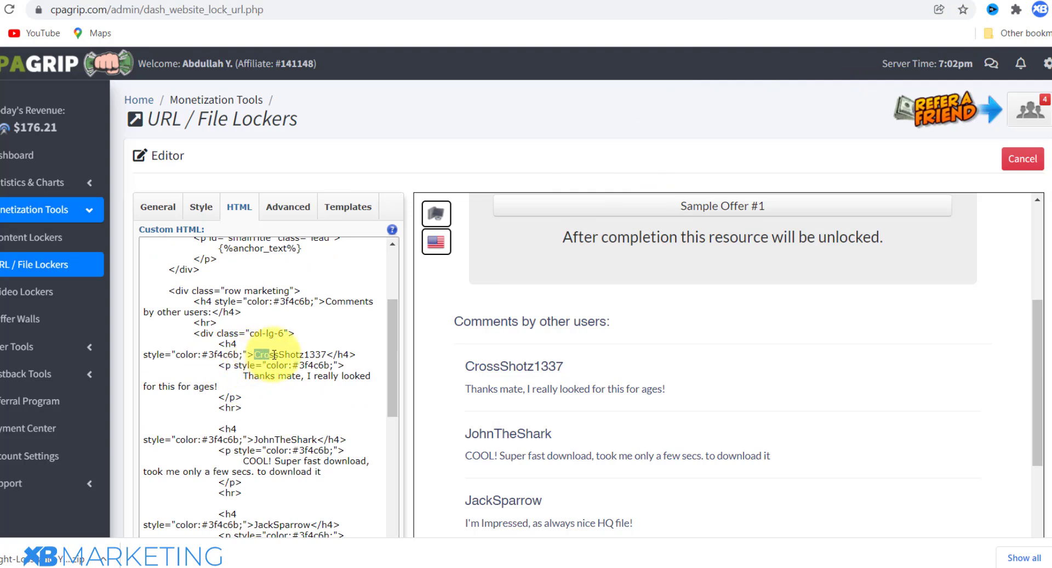
Replace the first commenter's username in the custom HTML with an ordinary first name and refresh the preview
drag(270, 355, 313, 354)
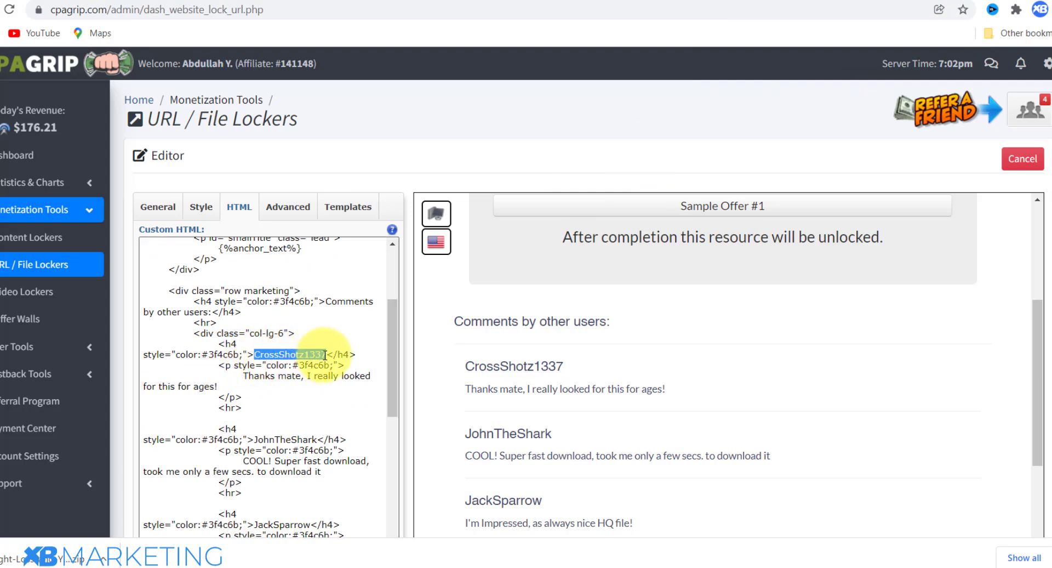
text(Micheal)
scroll(958, 421, down, 3)
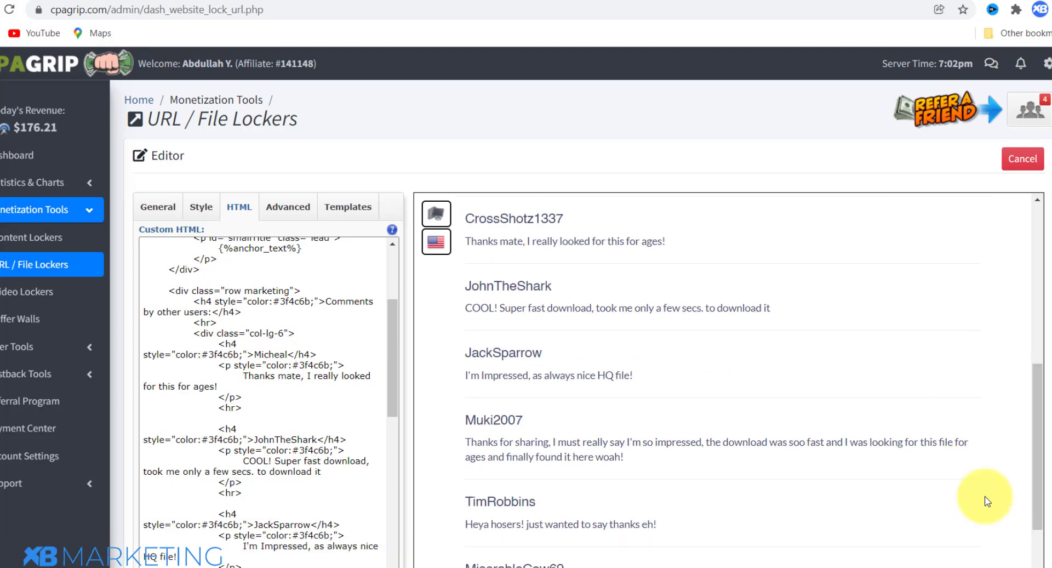
scroll(986, 487, down, 5)
click(941, 505)
scroll(699, 247, up, 2)
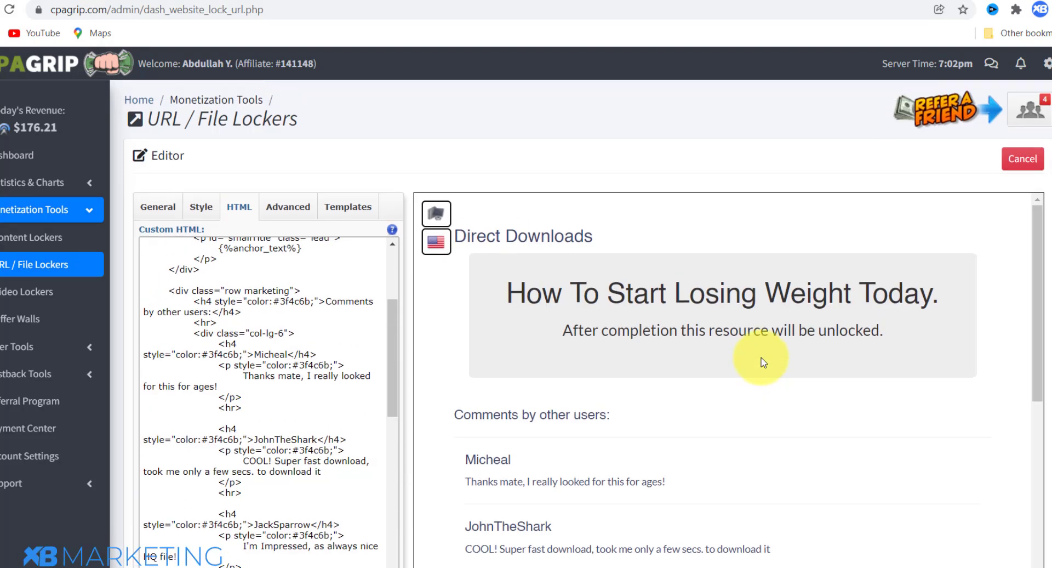
Reword the first comment as "Thanks mate, I really love the ebook!" and check it in the refreshed preview
scroll(646, 387, down, 4)
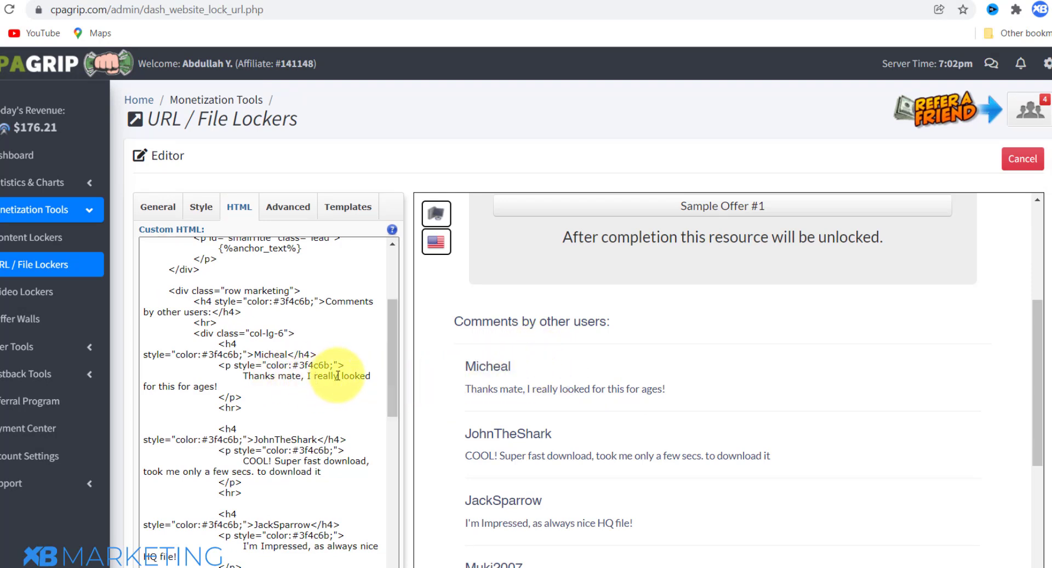
drag(341, 376, 217, 393)
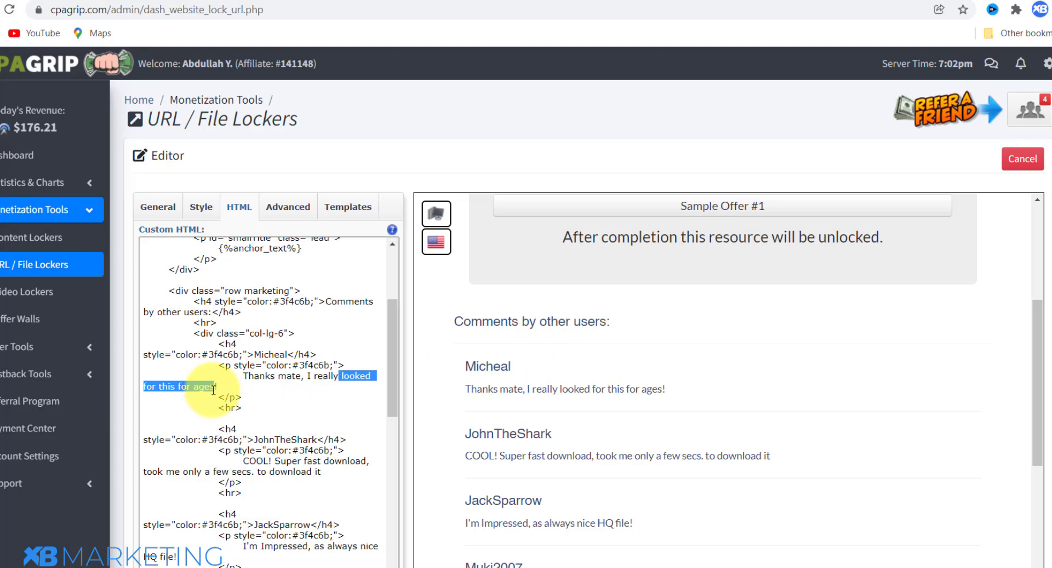
key(BackSpace)
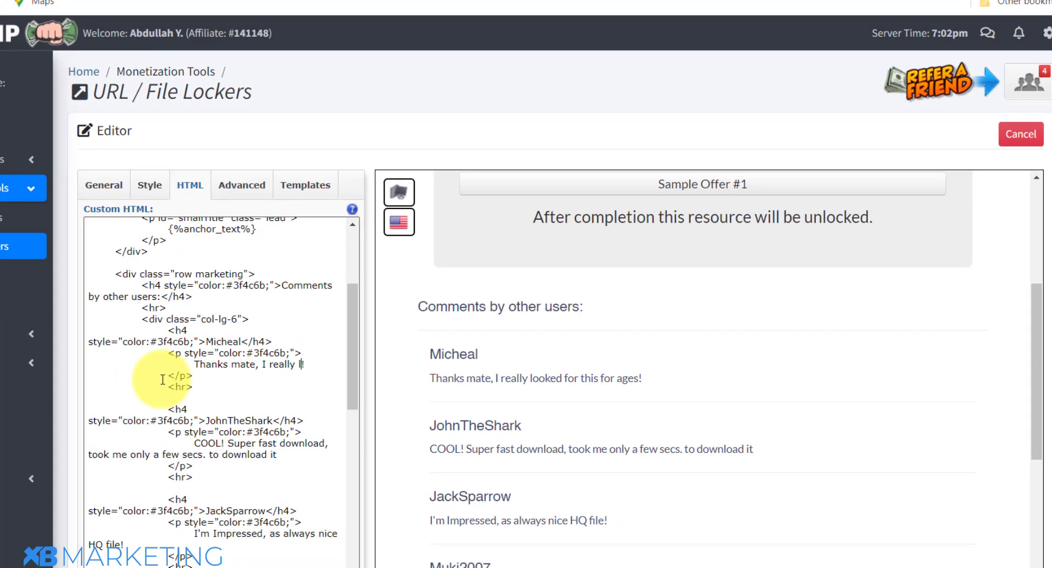
text(love the ebook)
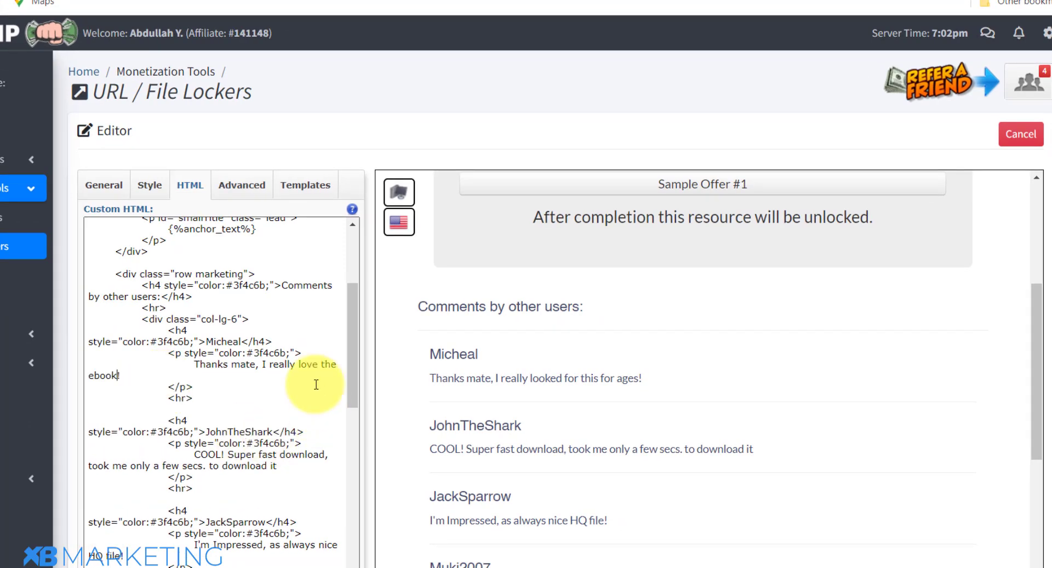
scroll(628, 370, down, 3)
scroll(636, 368, down, 4)
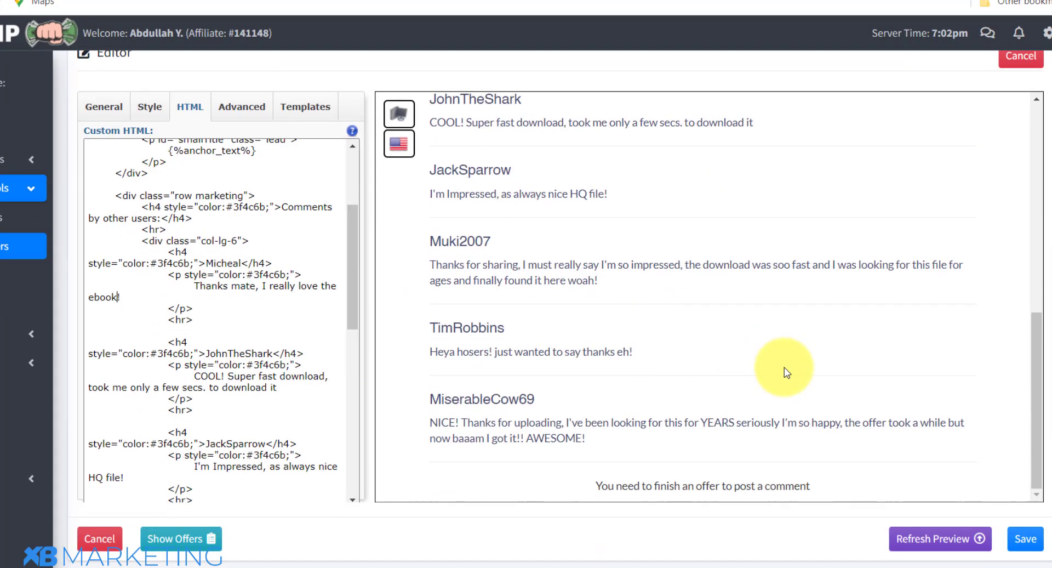
click(909, 501)
scroll(910, 510, up, 3)
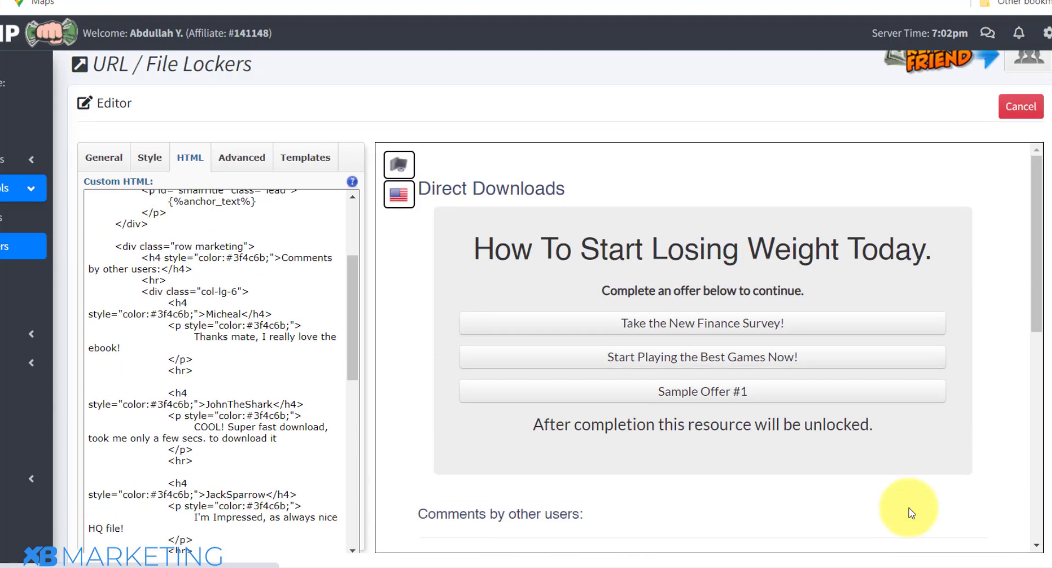
scroll(789, 433, down, 3)
scroll(791, 437, down, 2)
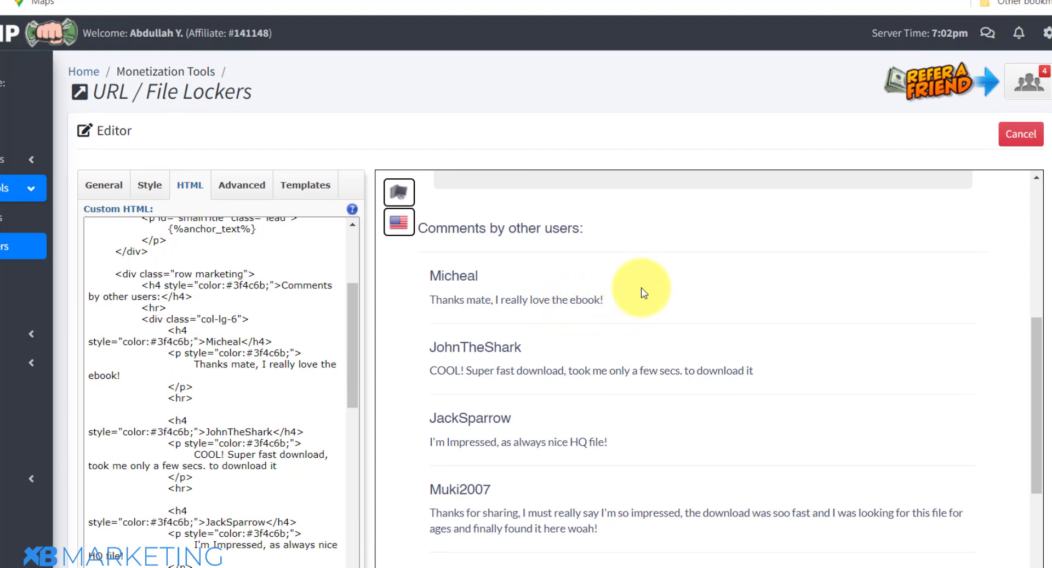
Check the remaining comments in the preview, save the locker, and copy its bulktrkr.com link
scroll(728, 253, down, 4)
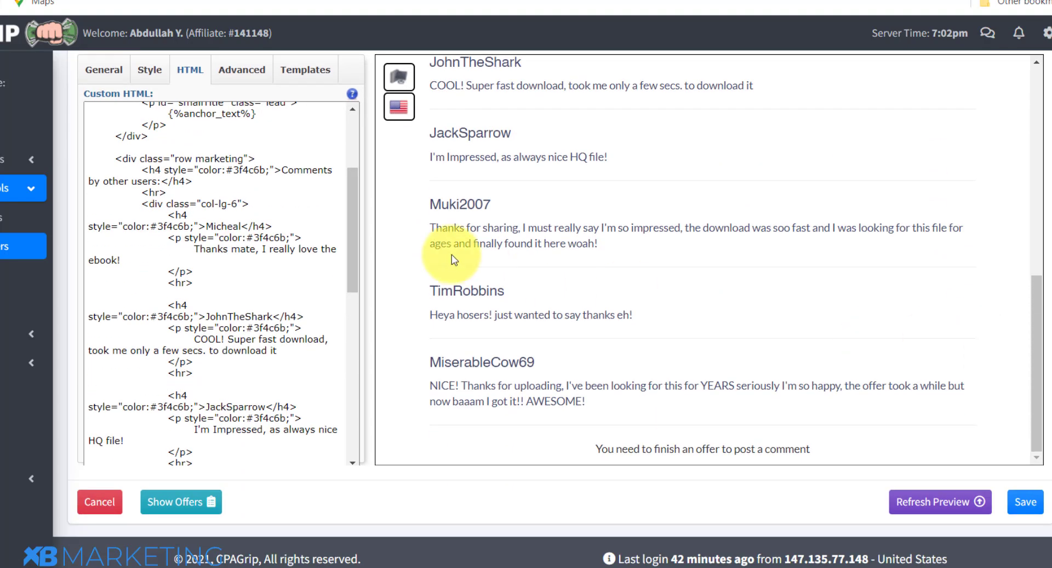
scroll(460, 258, up, 3)
scroll(548, 285, down, 3)
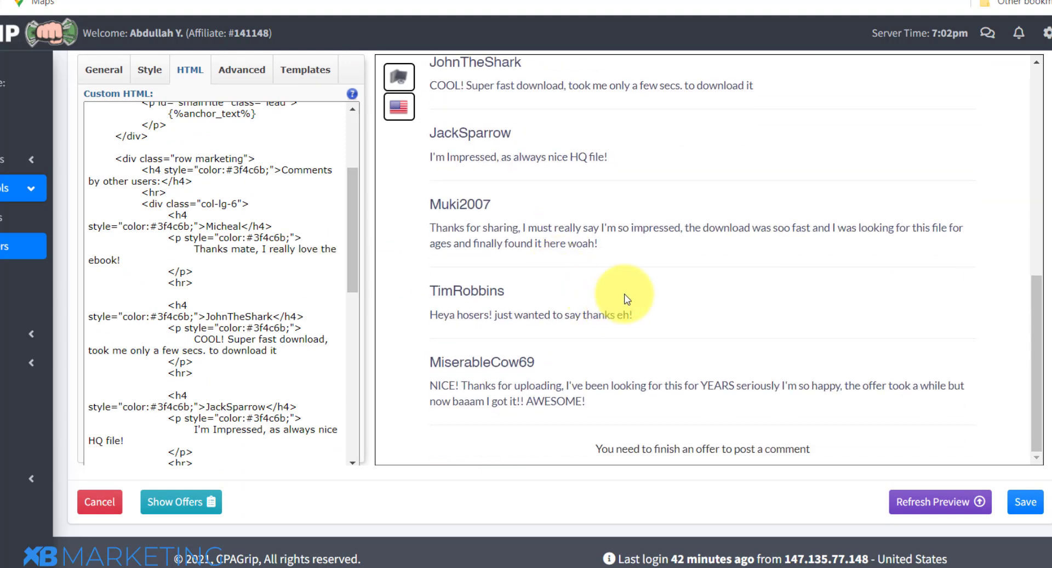
scroll(626, 299, up, 8)
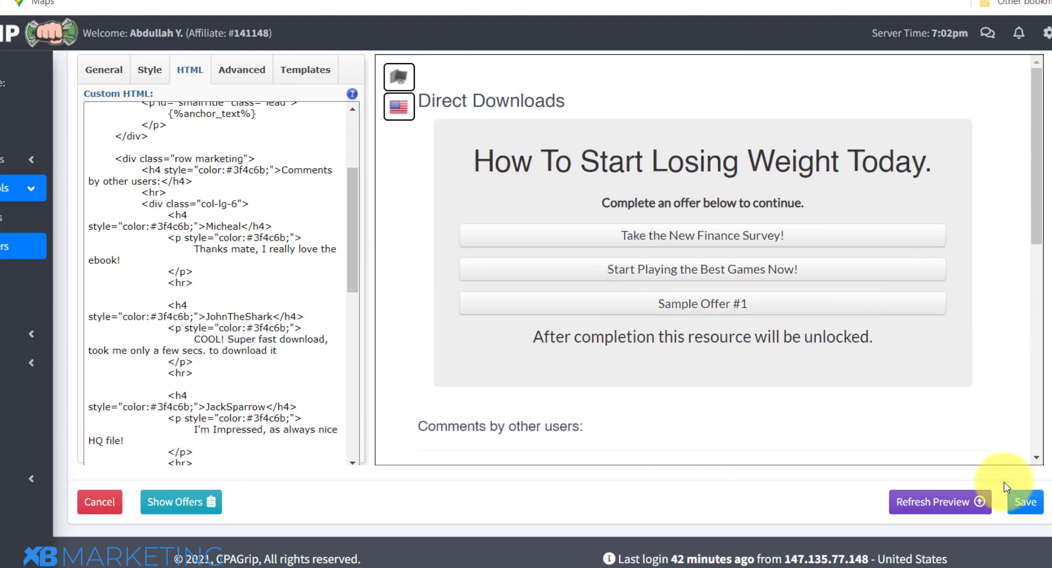
click(1022, 503)
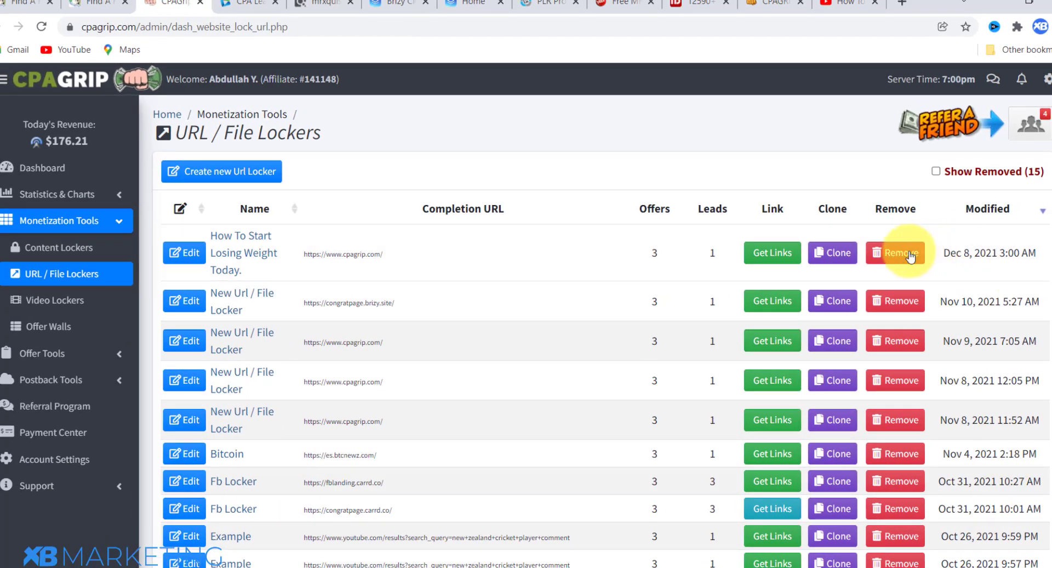
click(754, 234)
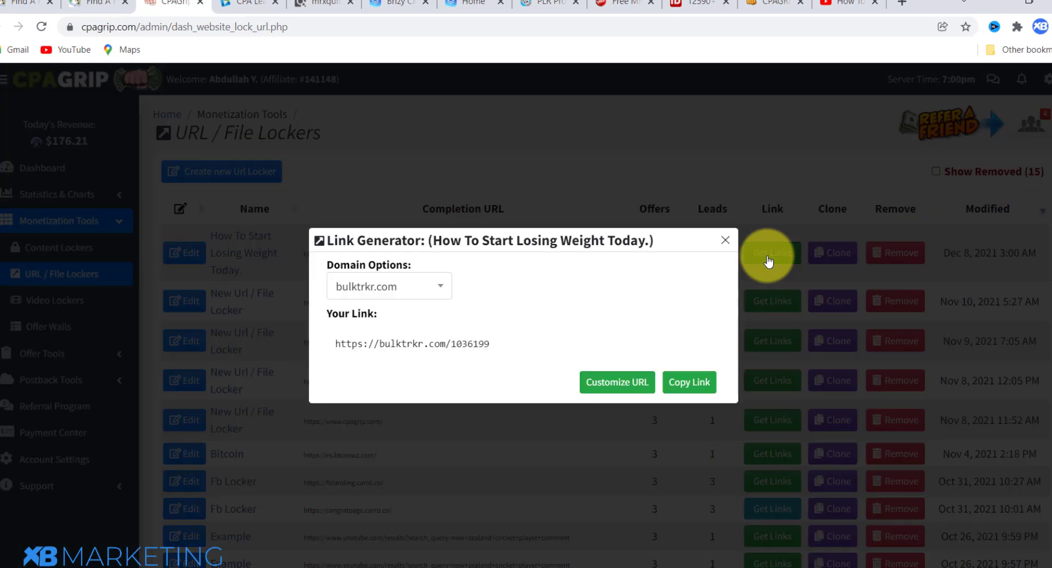
click(683, 384)
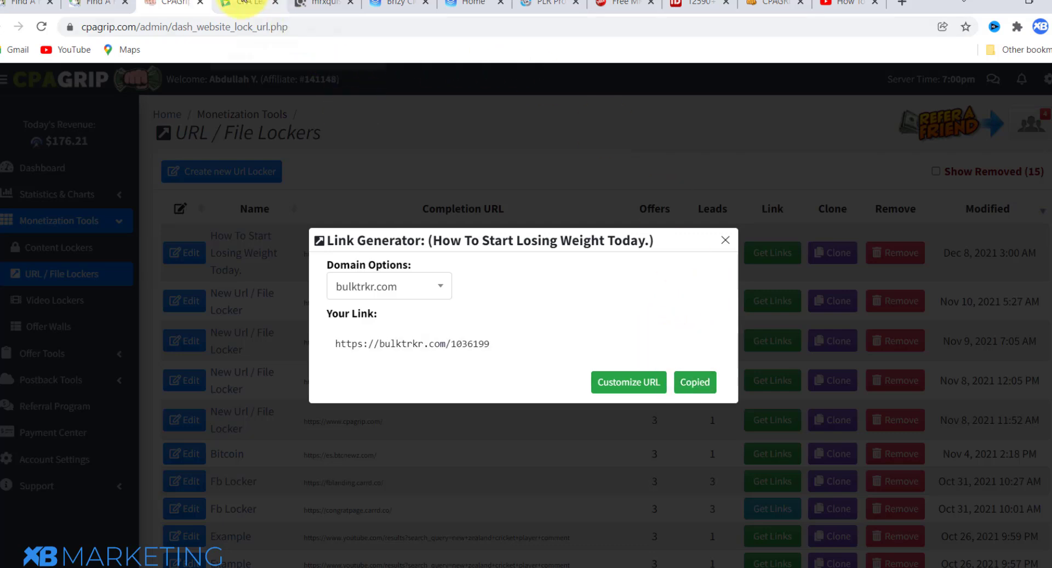
Switch to Brizy Cloud, create a new Website & Landing Page project, and open it for editing
click(431, 11)
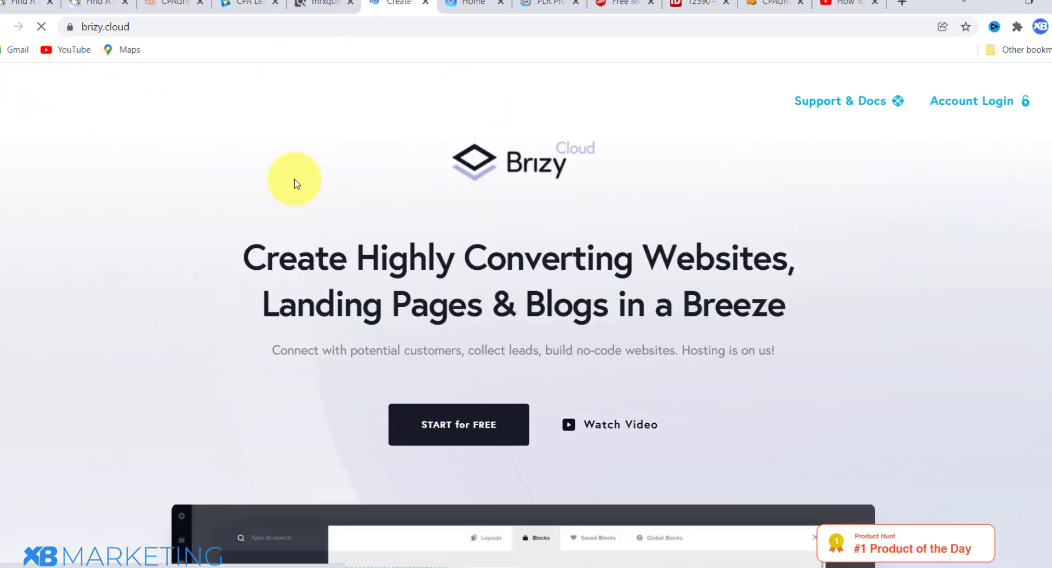
scroll(630, 291, down, 1)
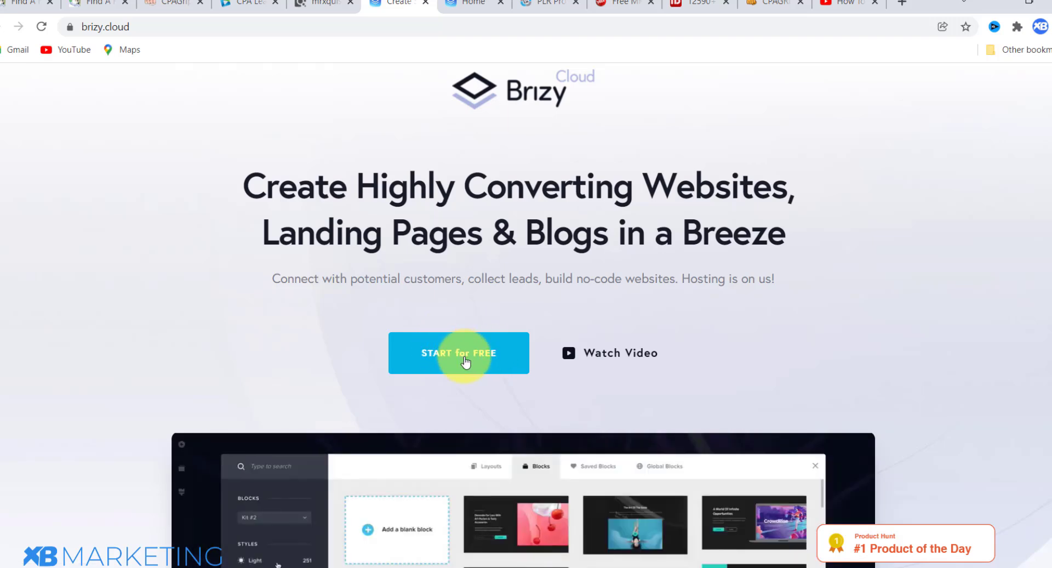
click(466, 363)
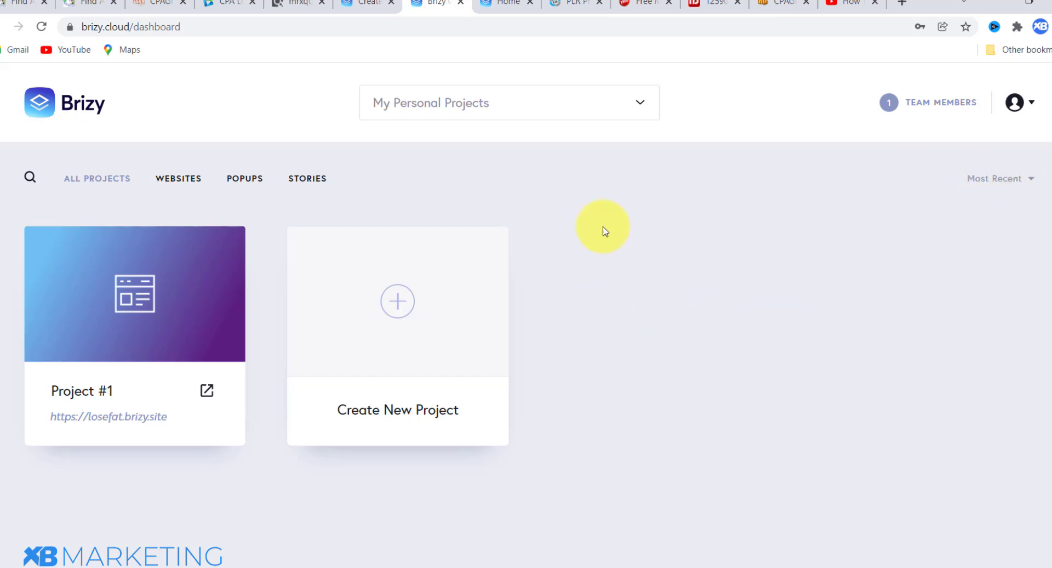
click(402, 305)
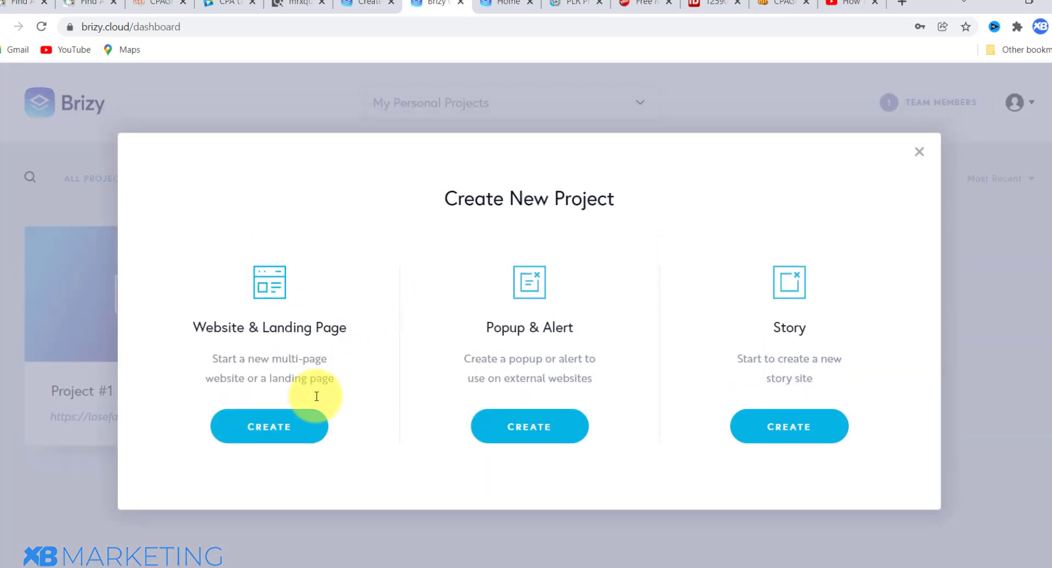
click(272, 432)
mouse_move(491, 267)
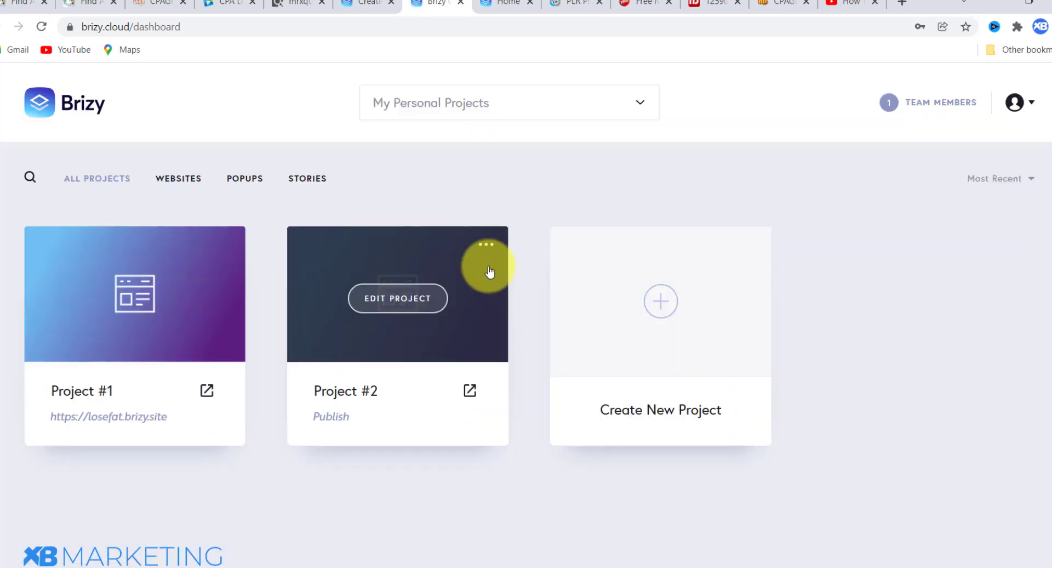
click(406, 298)
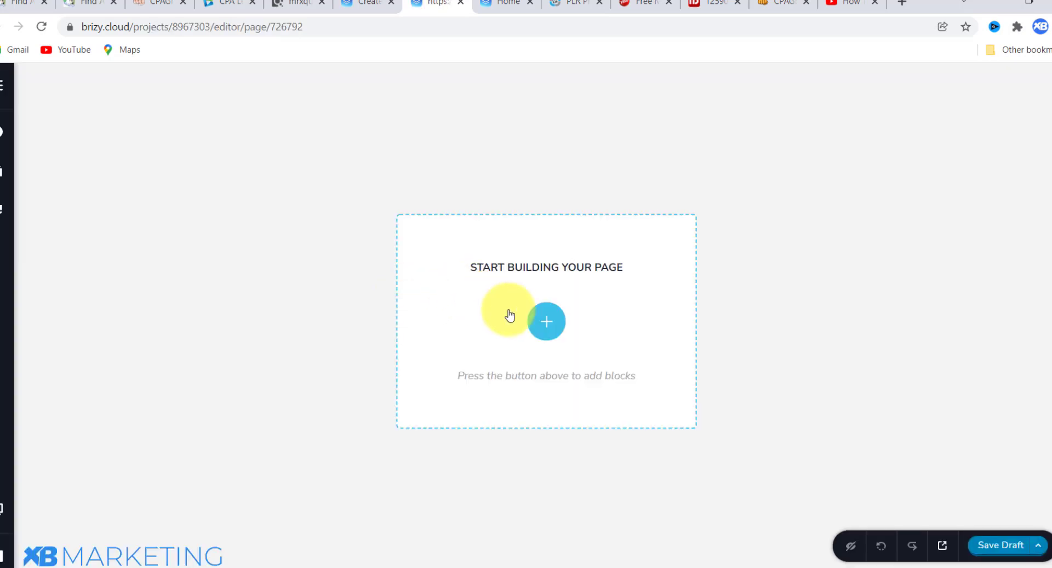
Add the free "Best Headphones For Audiophiles" block from Kit #2 to the empty page
click(546, 320)
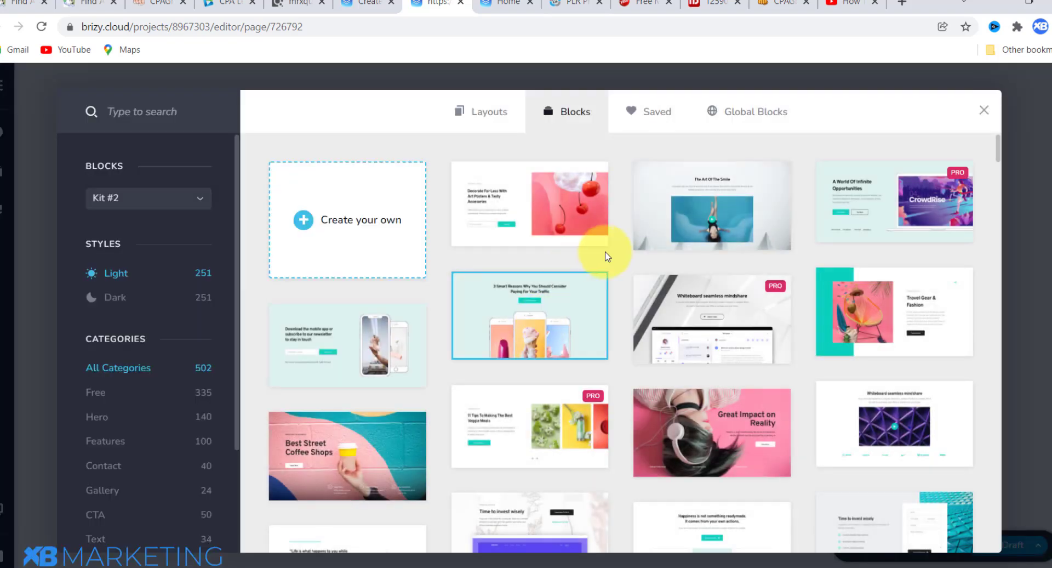
scroll(603, 255, down, 10)
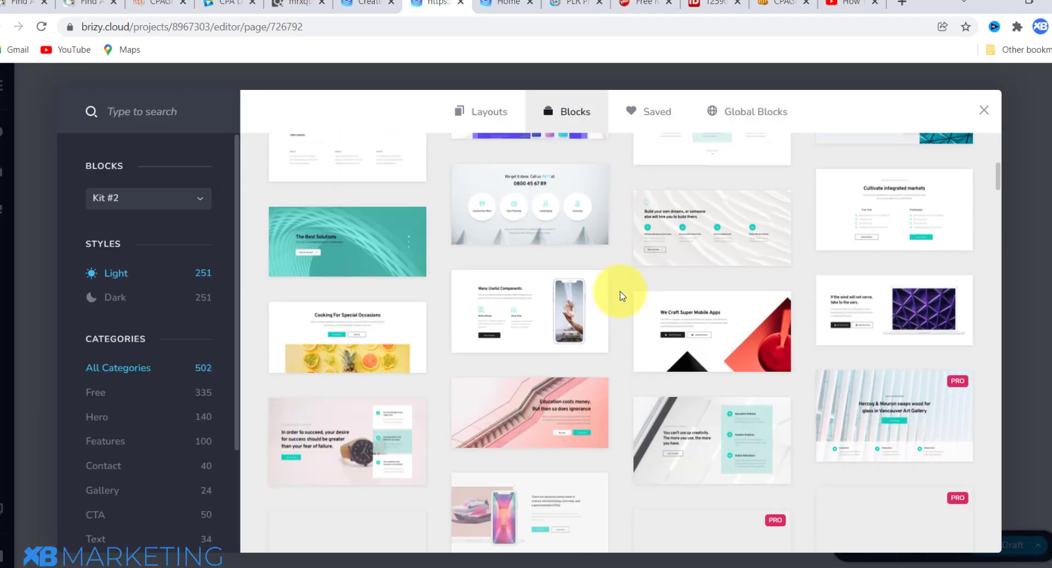
scroll(620, 296, down, 10)
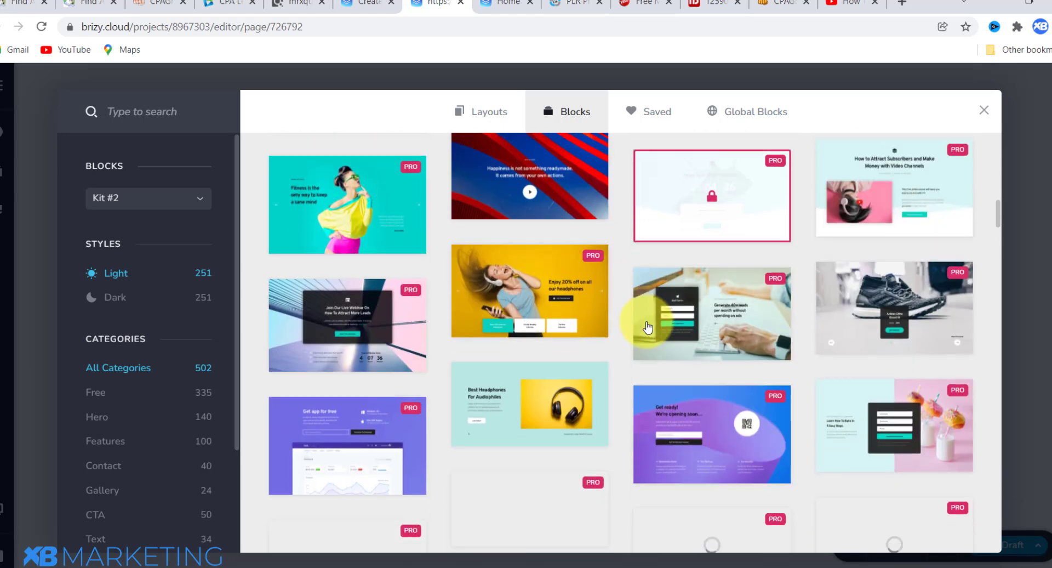
scroll(504, 362, down, 2)
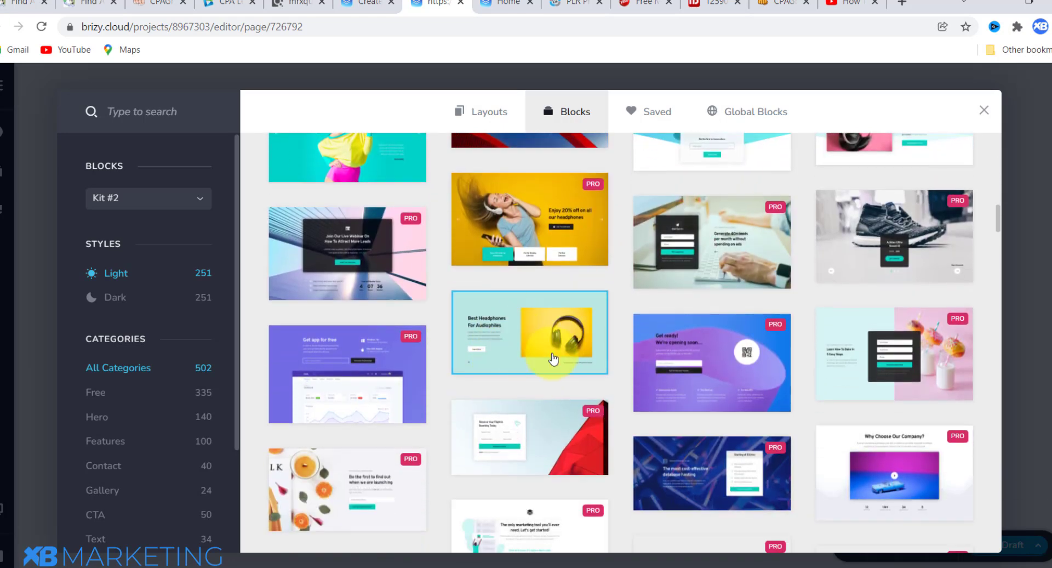
click(555, 343)
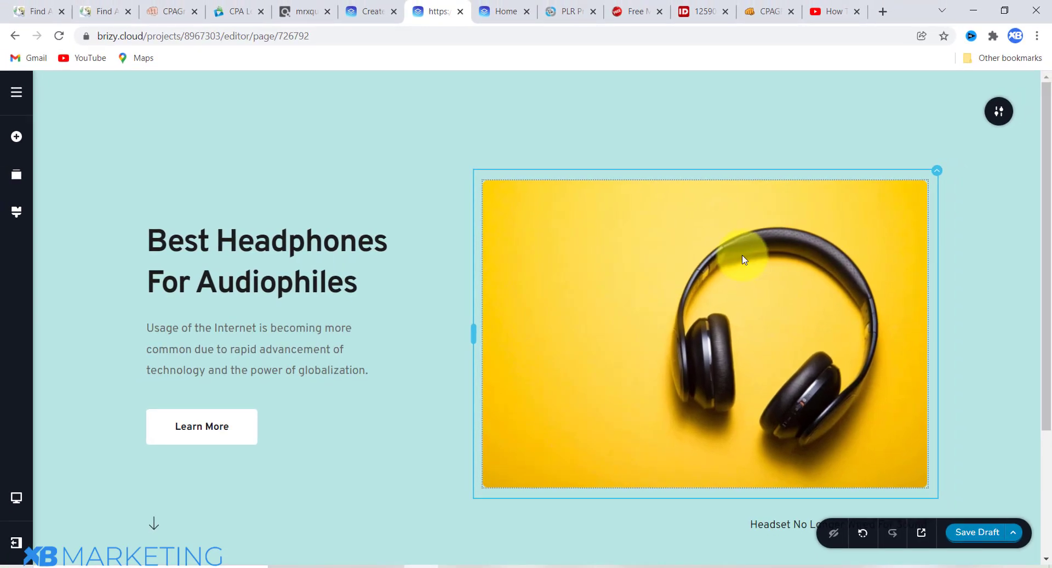
Replace the block's headphones picture with image 1 from the Weight-Loss-and-You eCover folder
click(743, 259)
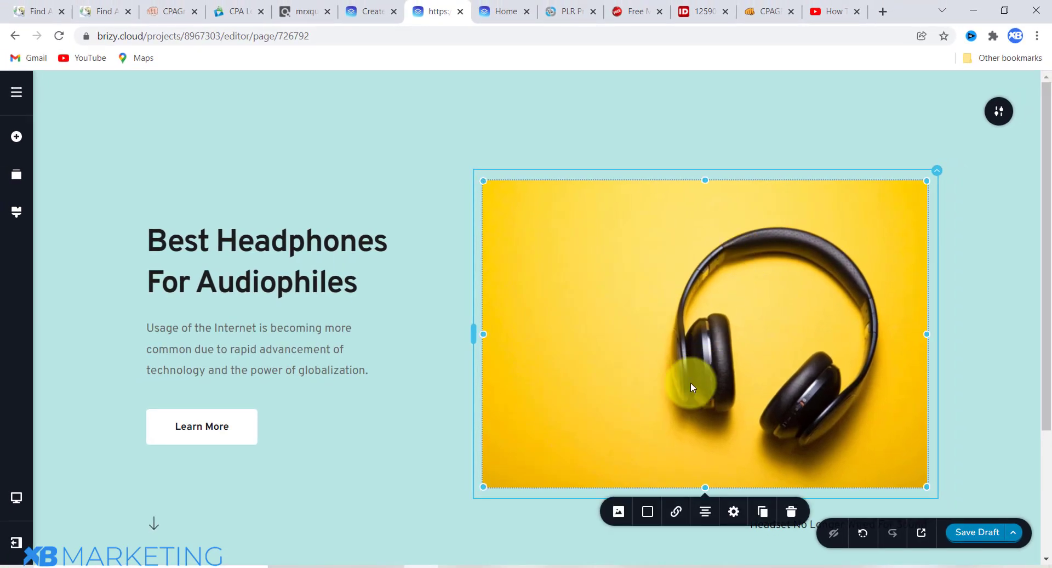
click(618, 511)
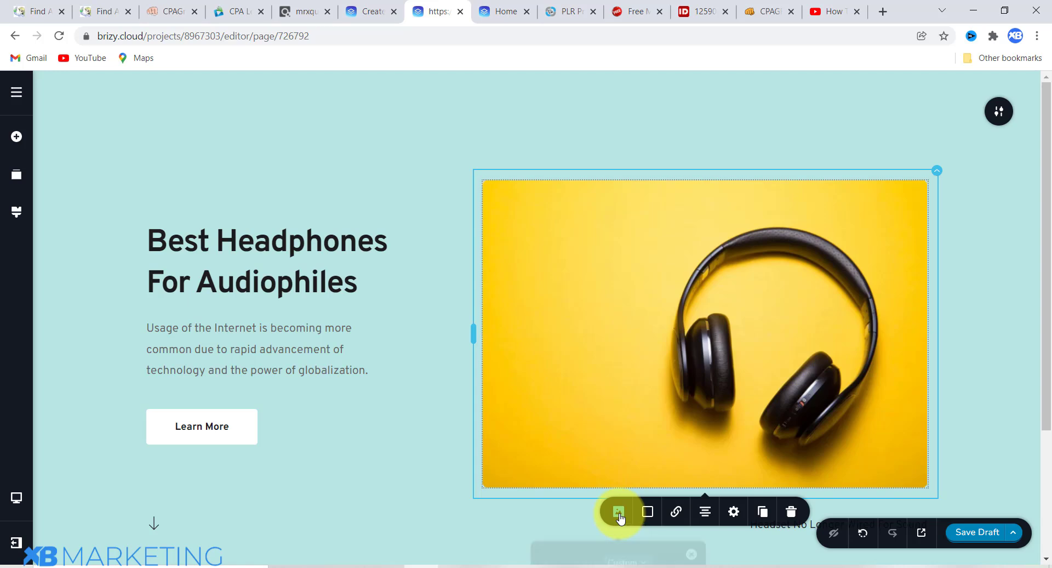
scroll(666, 482, down, 3)
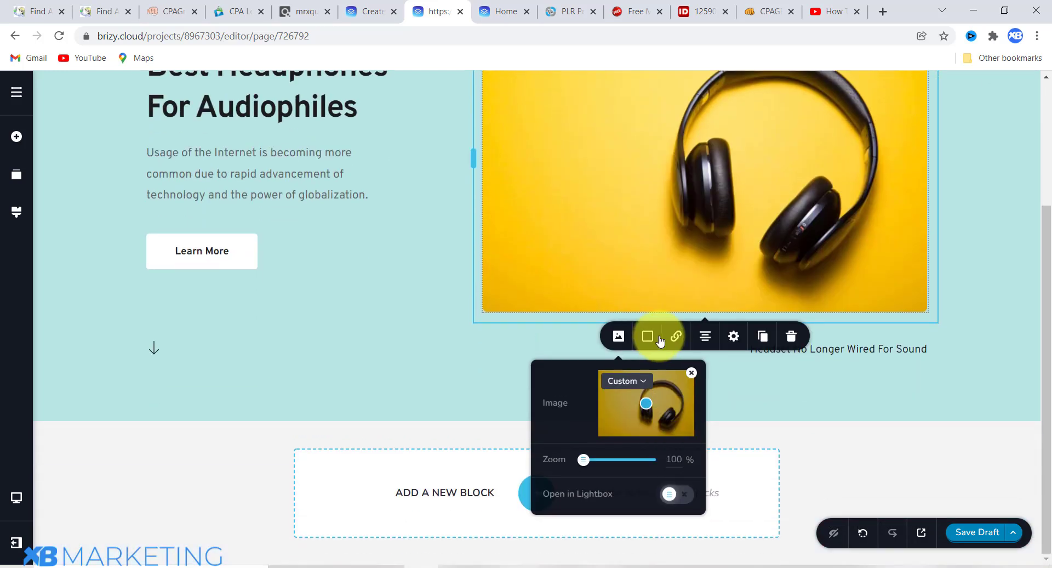
click(692, 373)
click(655, 401)
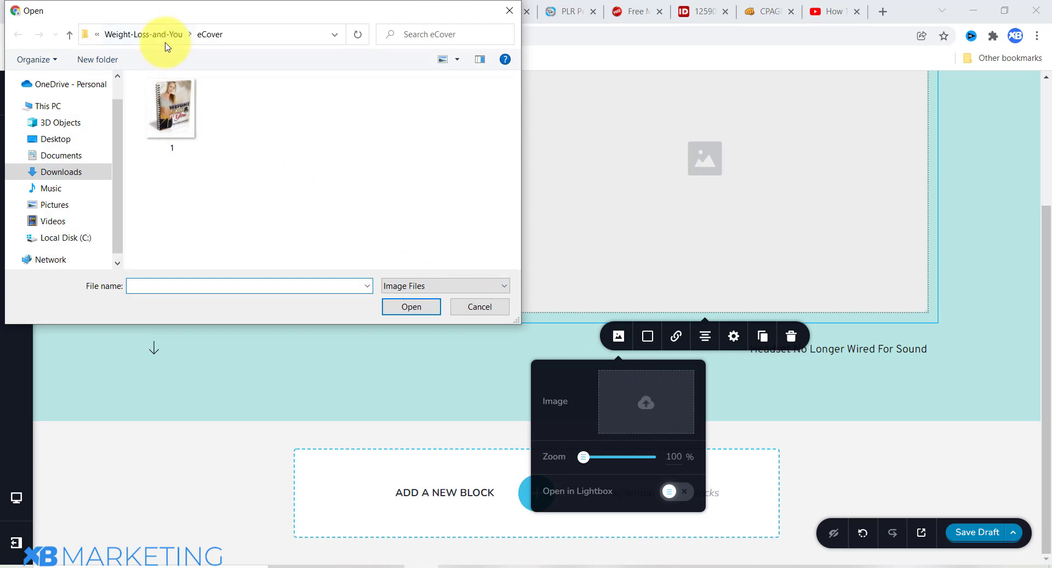
click(170, 120)
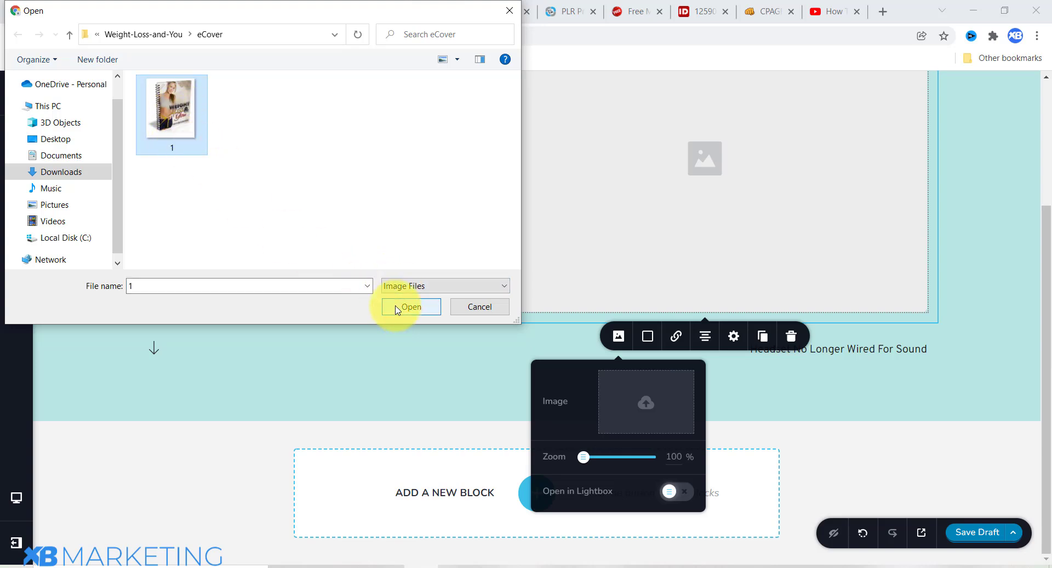
click(410, 307)
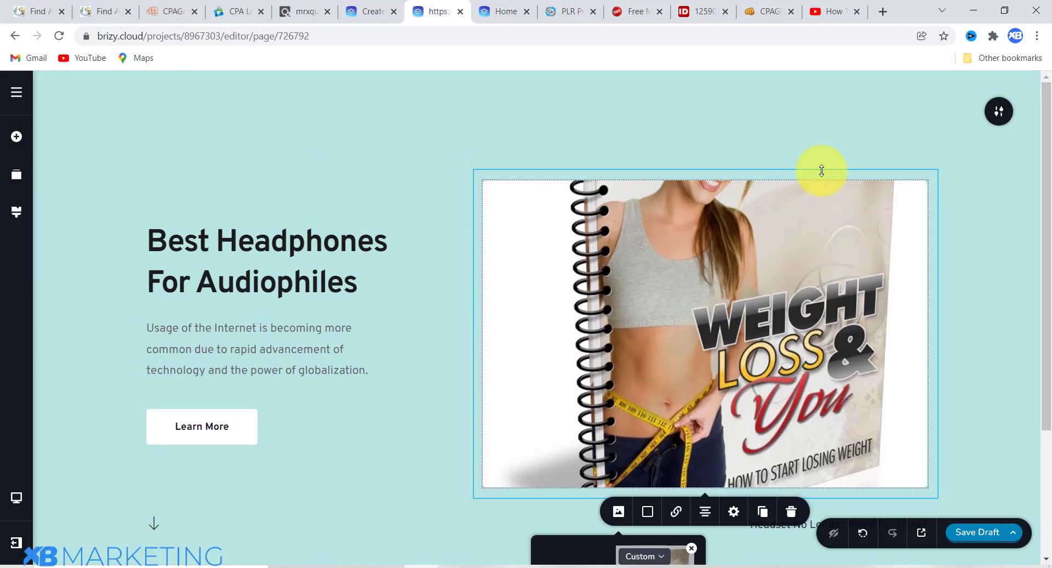
Resize the eBook image so the whole cover fits, and delete the "Headset No Longer Wired For Sound" caption below it
click(748, 184)
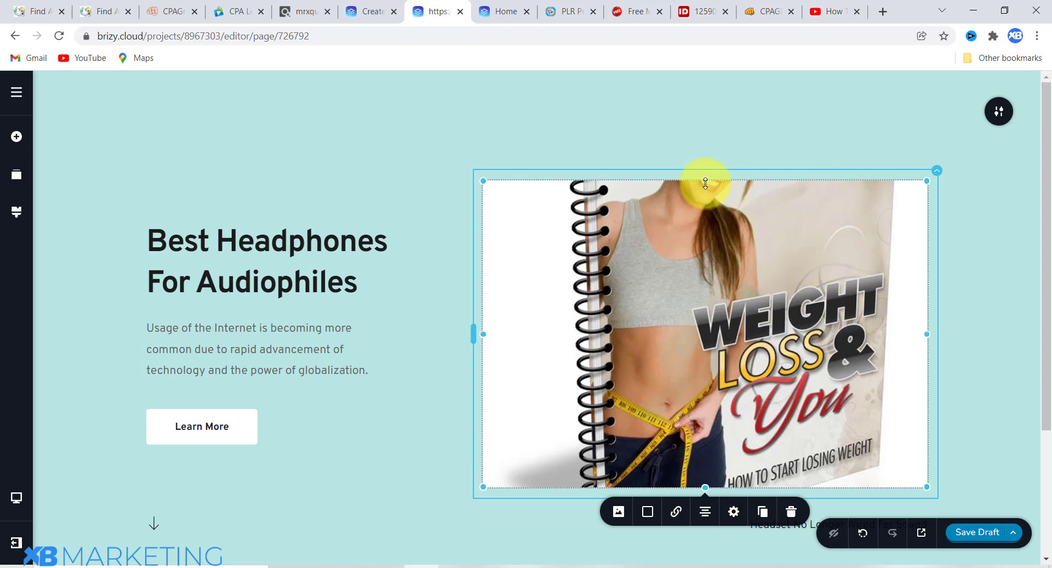
drag(705, 176, 930, 523)
drag(926, 478, 901, 416)
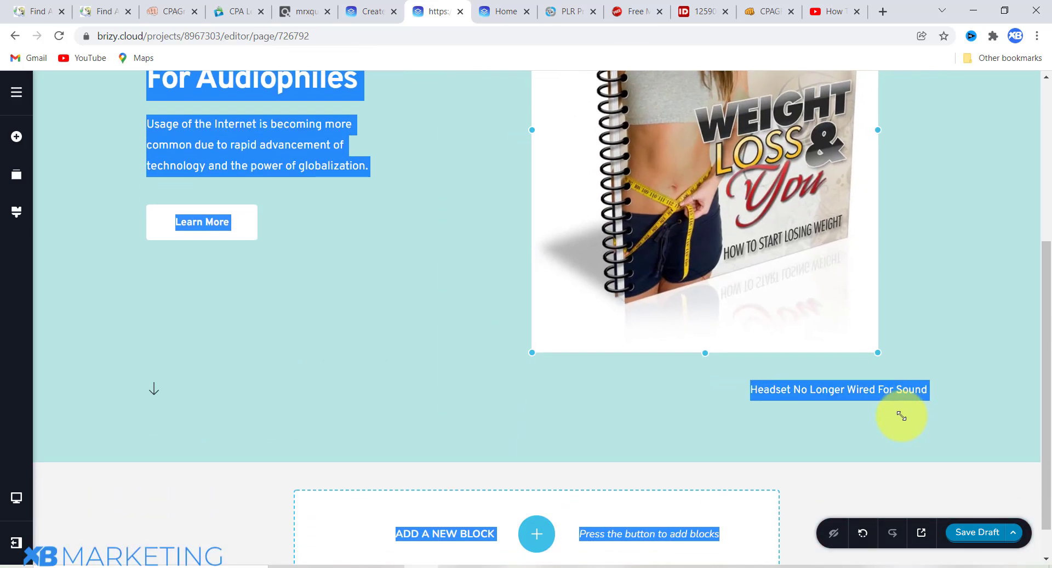
click(908, 407)
scroll(916, 348, up, 3)
scroll(916, 348, down, 2)
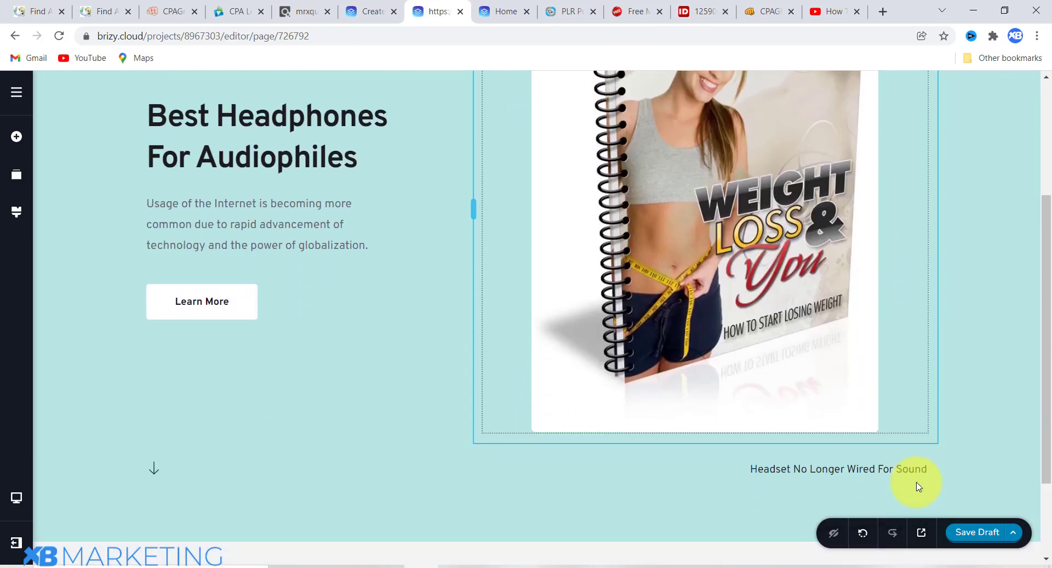
click(924, 473)
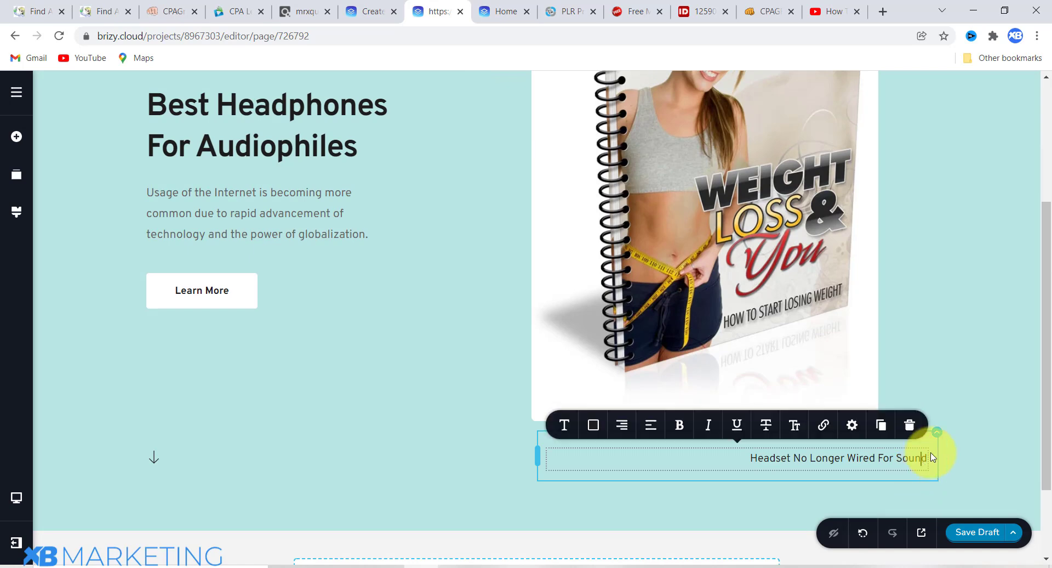
click(910, 427)
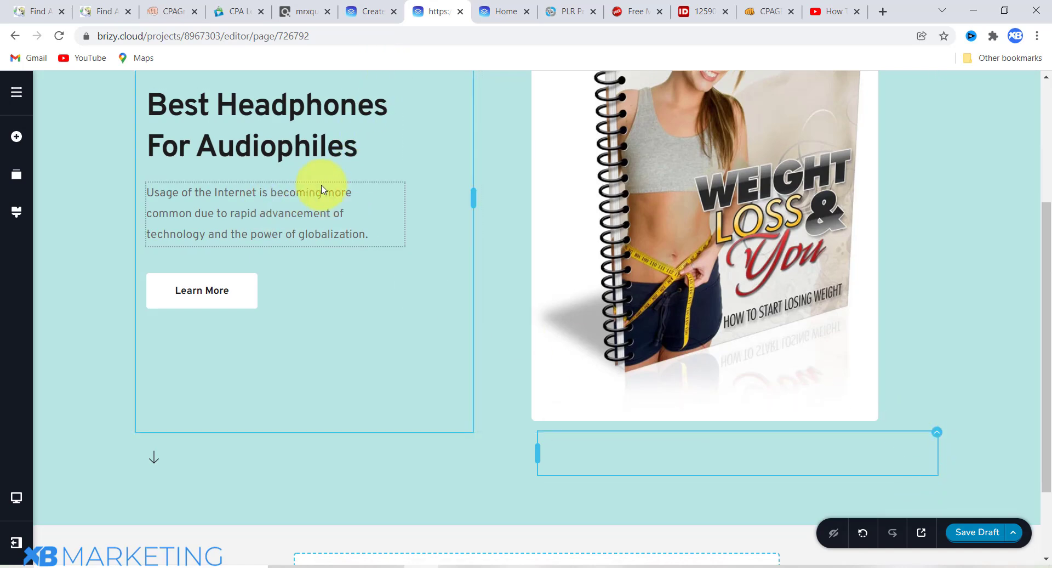
Change the block heading to "How To Start Losing Weight Today." and widen the text column slightly
scroll(315, 247, up, 2)
click(358, 282)
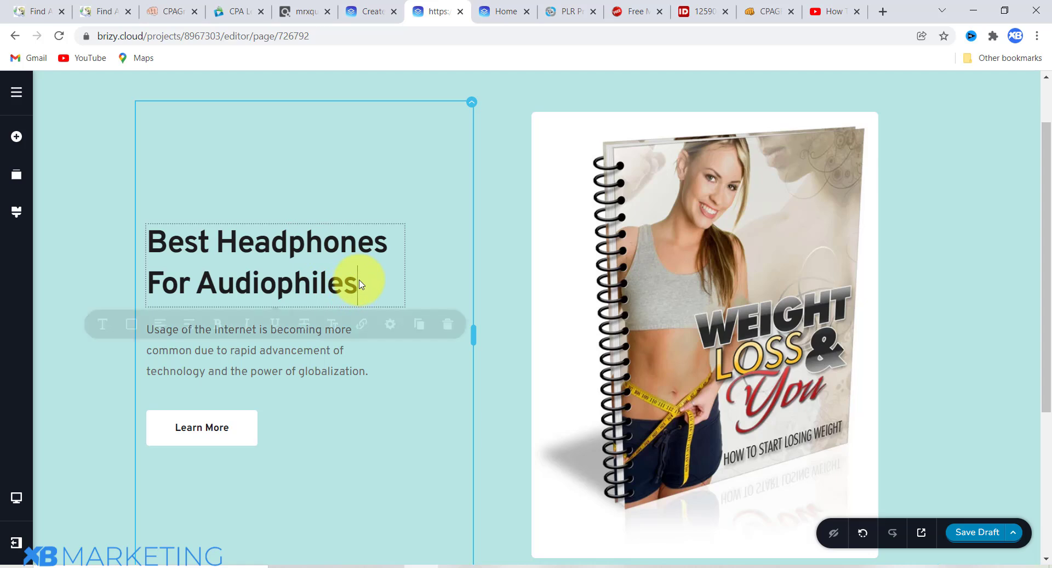
key(ctrl+a)
text(How To Start Losing Weight Today.)
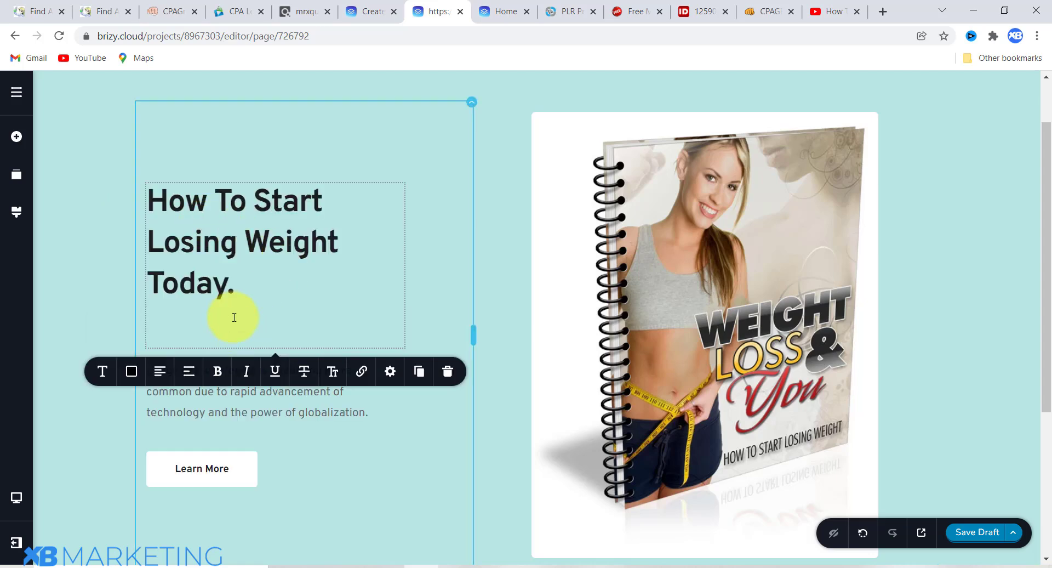
key(BackSpace)
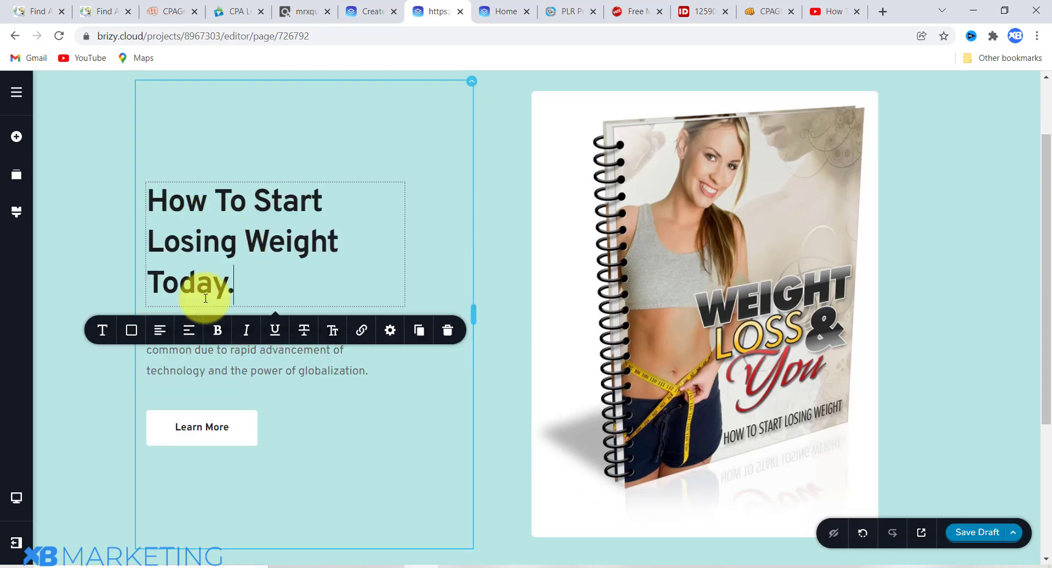
drag(475, 311, 511, 302)
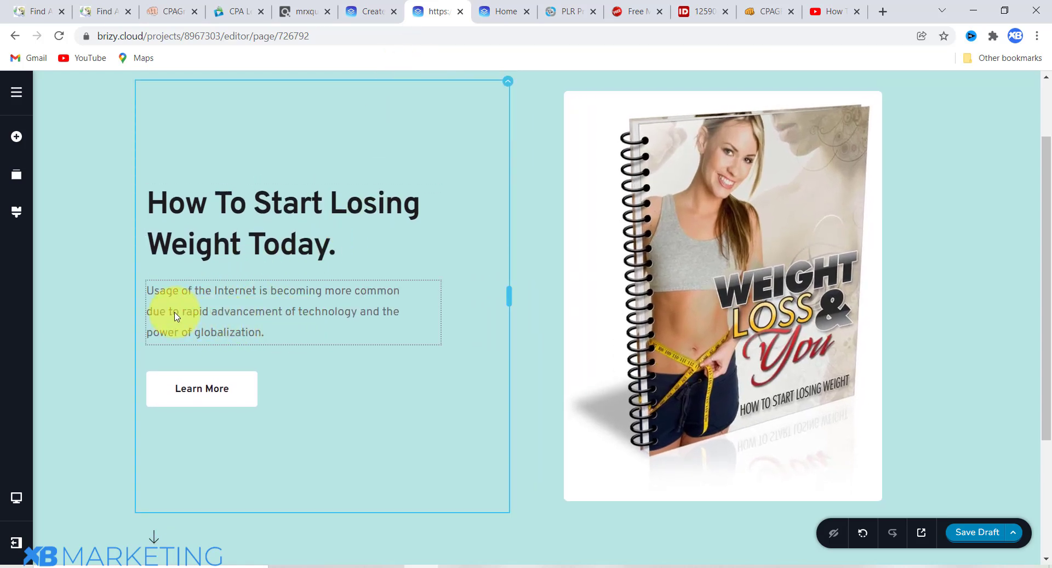
Replace the paragraph under the heading with "In this guide you will learn how to lose weight fast and attract opposite sex."
click(157, 294)
click(268, 335)
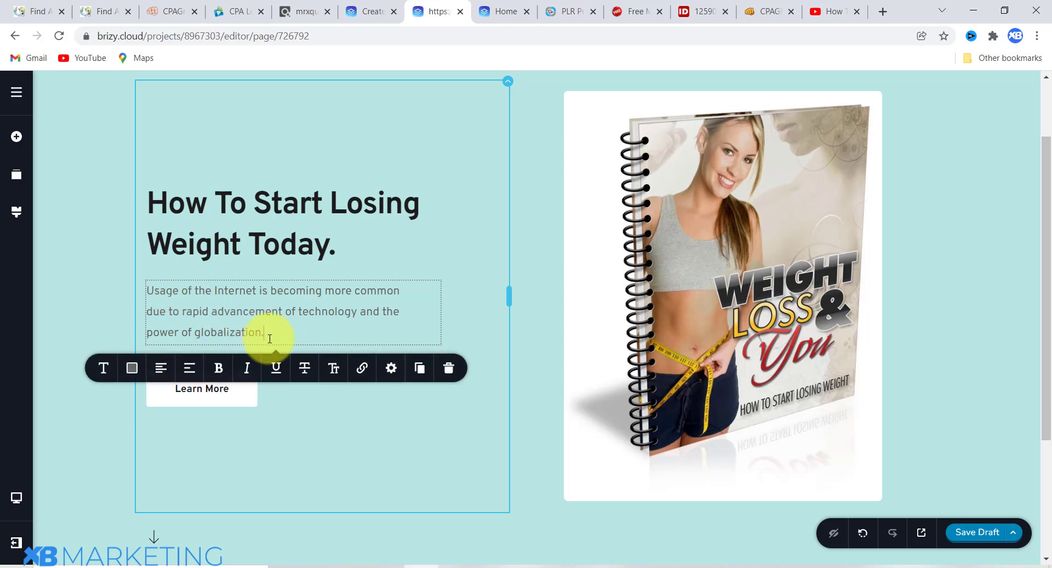
drag(269, 335, 138, 293)
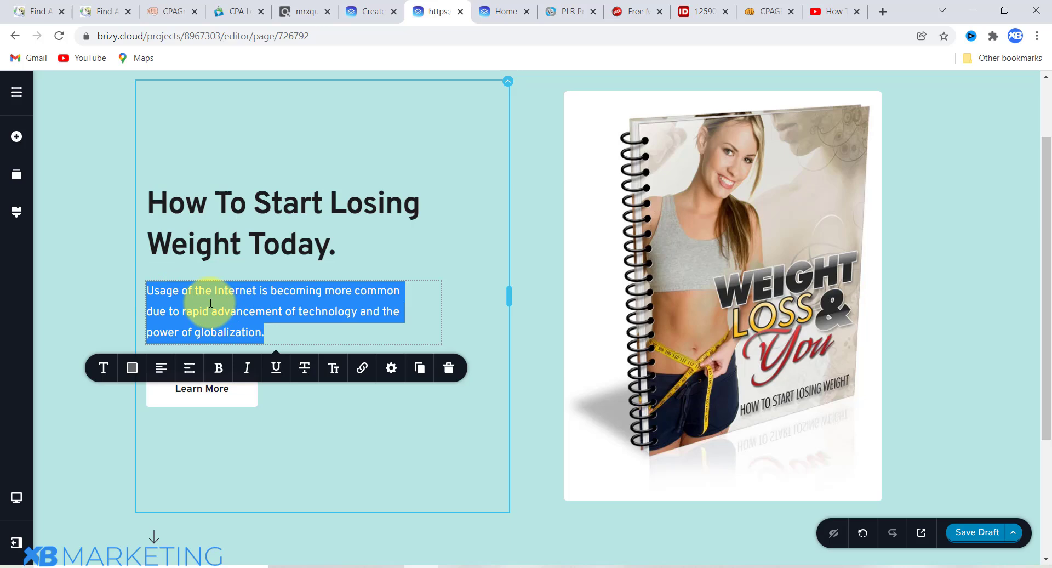
text(In this guide you will learn how to lose weight fast and attract opposite sex.)
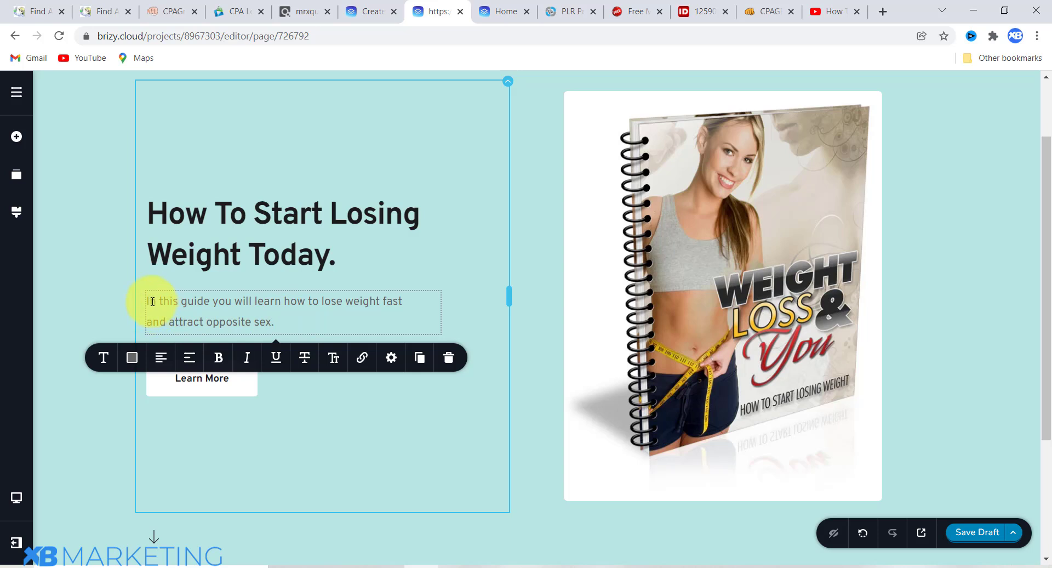
Change the label of the "Learn More" button below the paragraph to "Download"
click(293, 419)
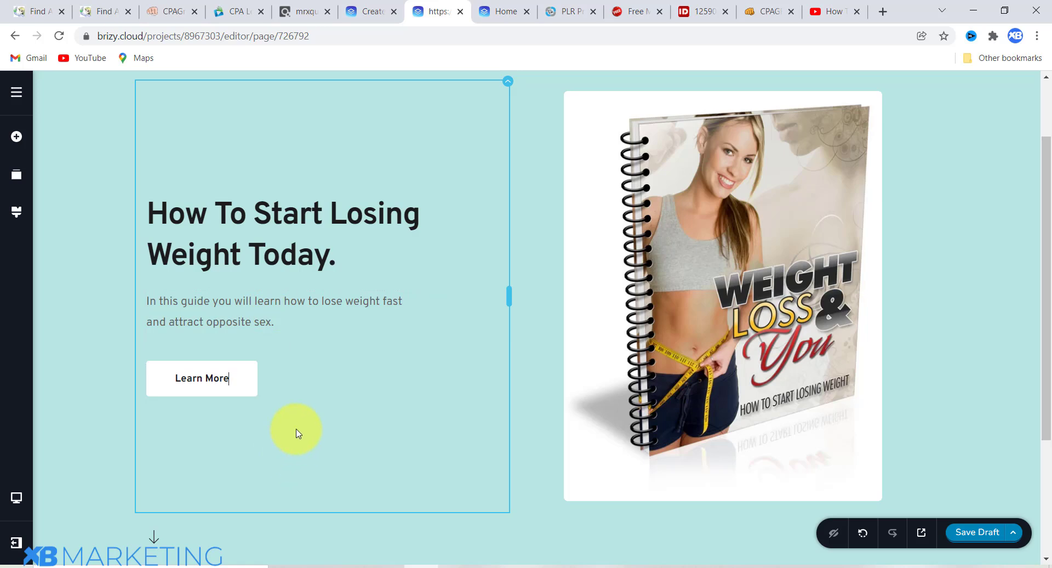
click(233, 386)
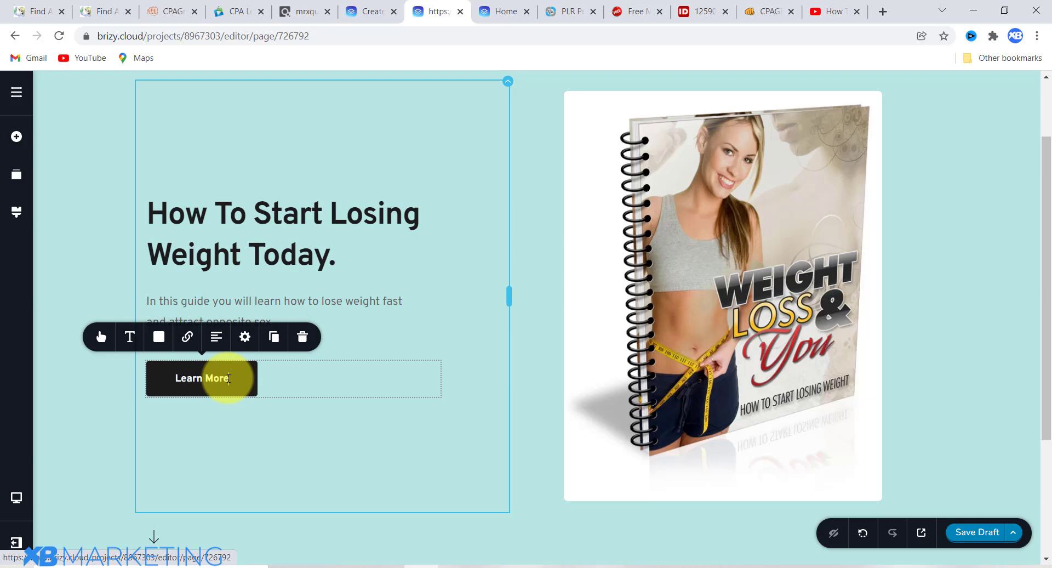
key(BackSpace)
key(BackSpace)
key(BackSpace)
key(BackSpace)
key(BackSpace)
key(BackSpace)
key(BackSpace)
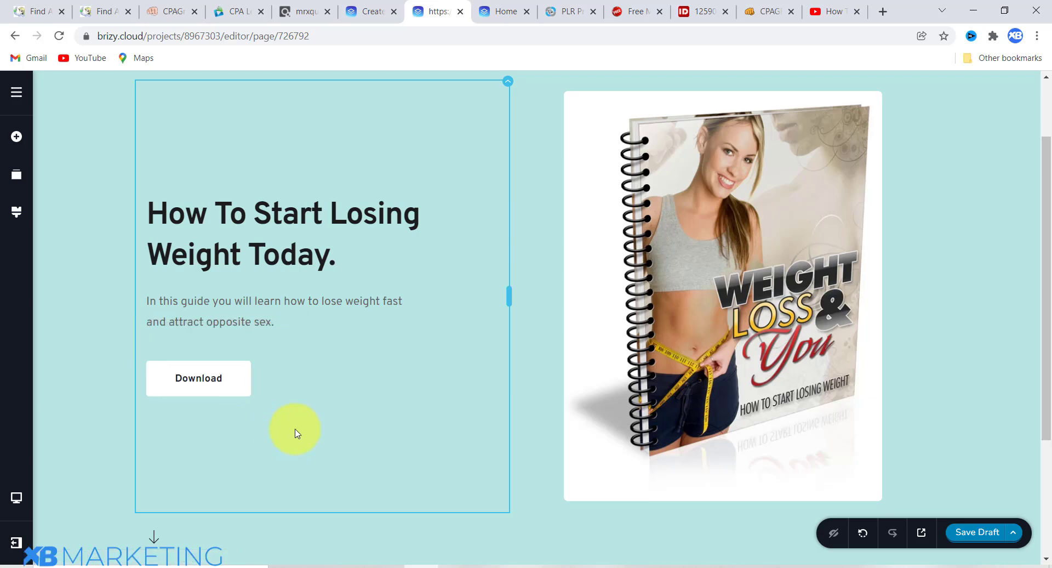
Link the Download button to the copied URL locker address
click(222, 379)
click(186, 336)
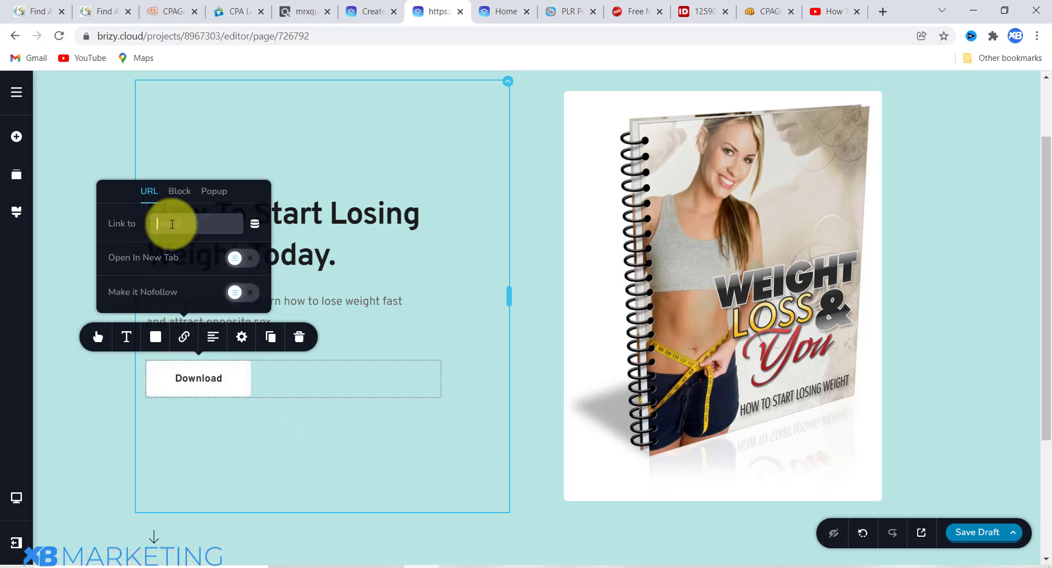
key(ctrl+v)
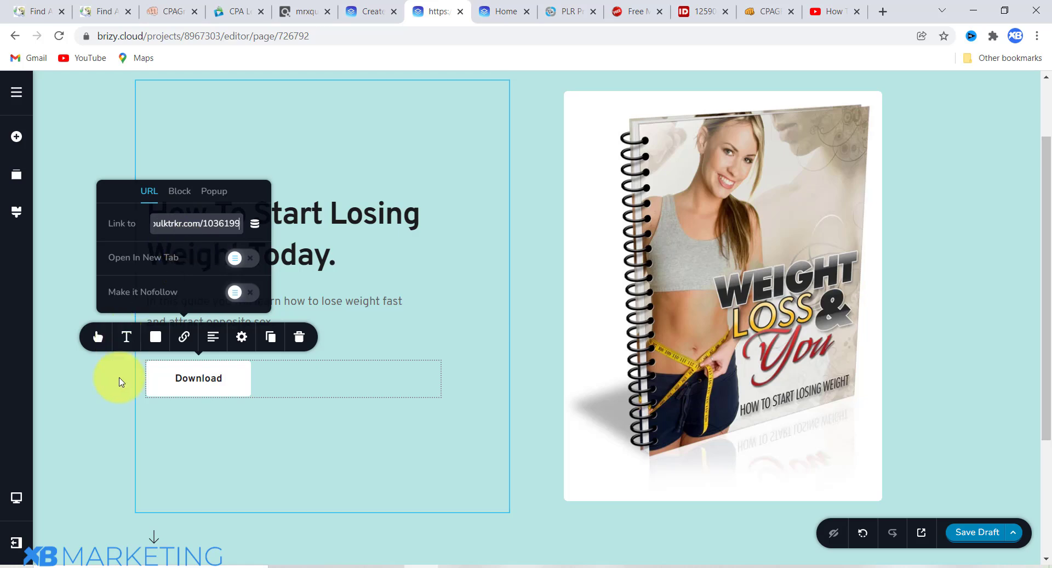
click(101, 400)
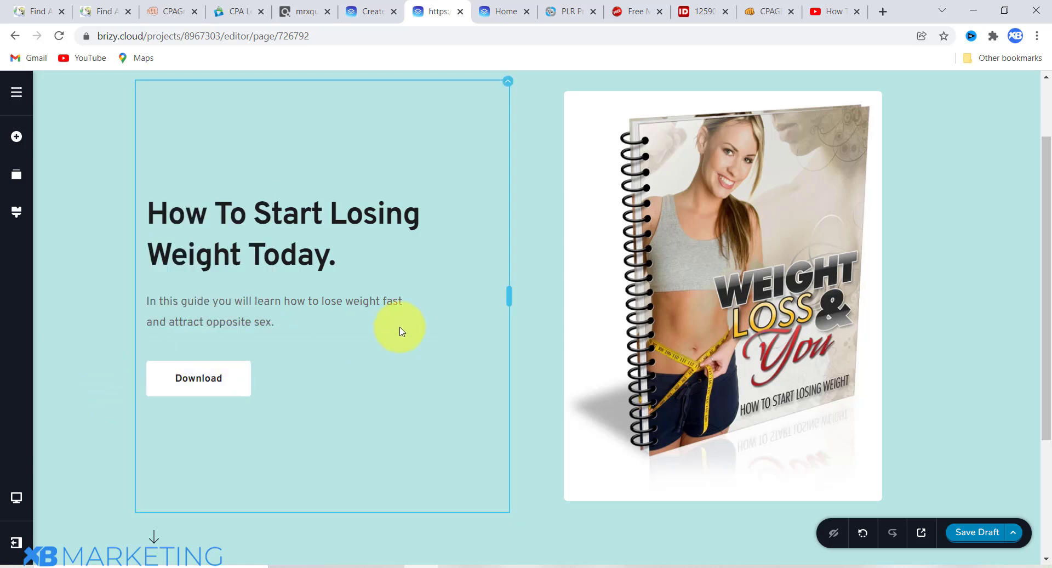
Publish the landing page and leave the editor for the projects dashboard
scroll(982, 326, down, 1)
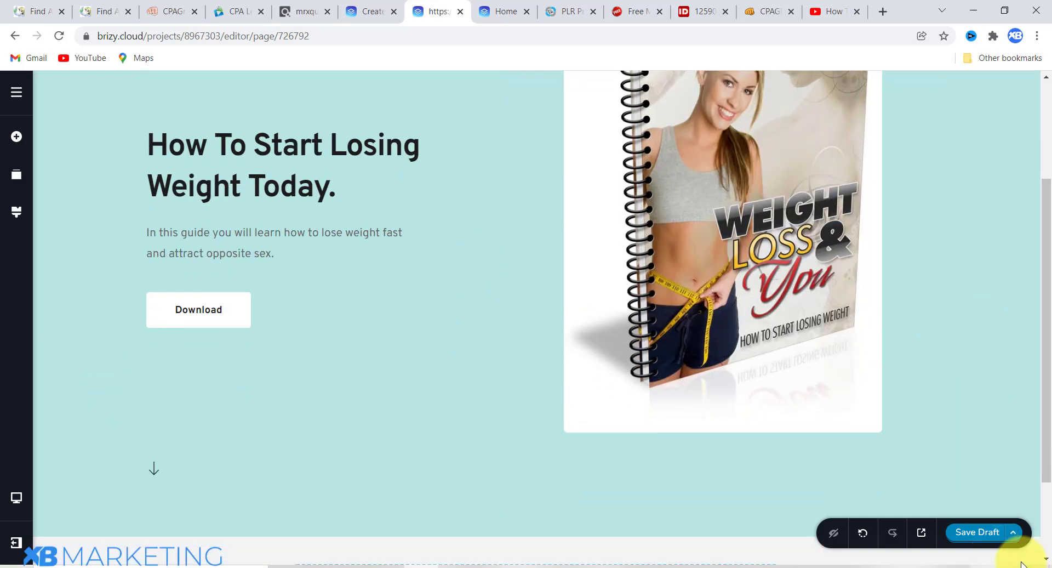
click(1020, 534)
click(978, 495)
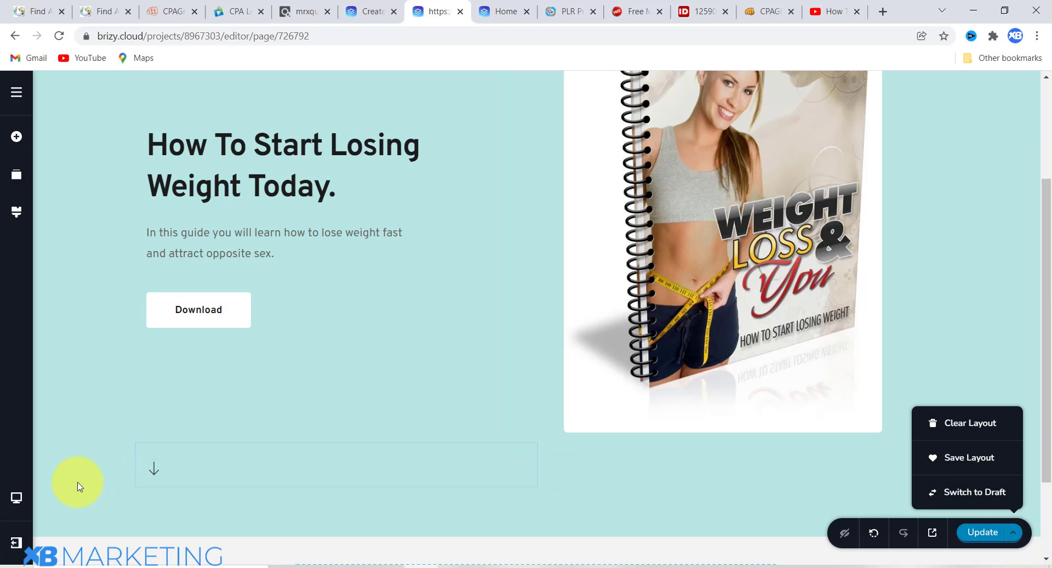
scroll(55, 509, down, 1)
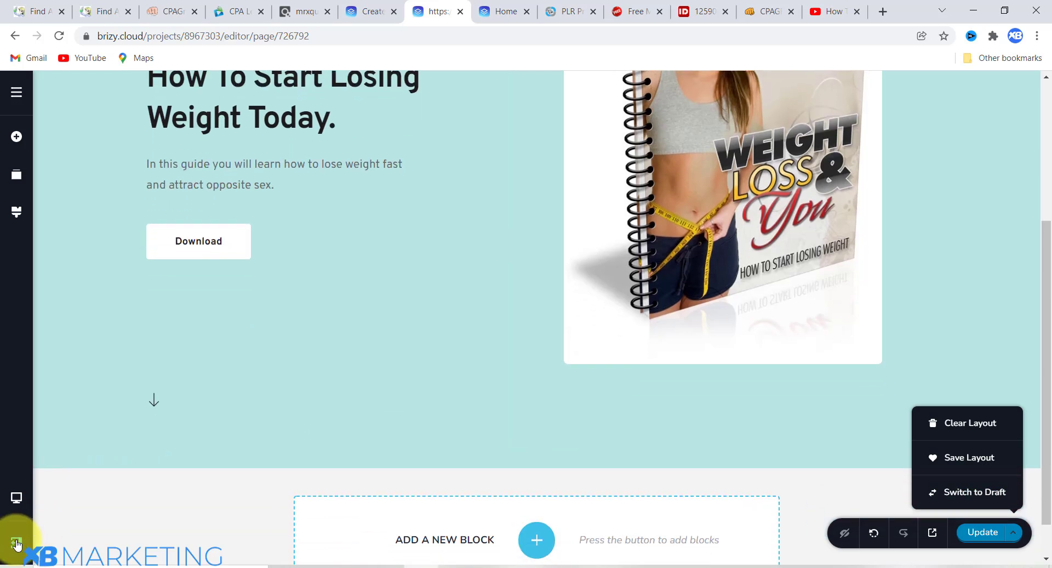
click(15, 545)
click(118, 543)
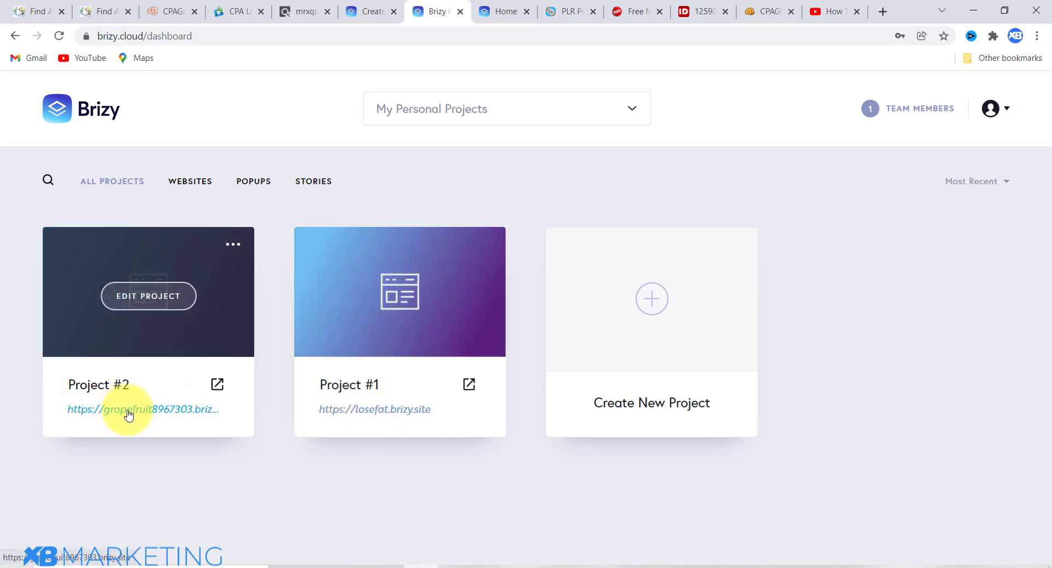
Publish Project #2 on a free Brizy subdomain named "losefatnow"
click(128, 415)
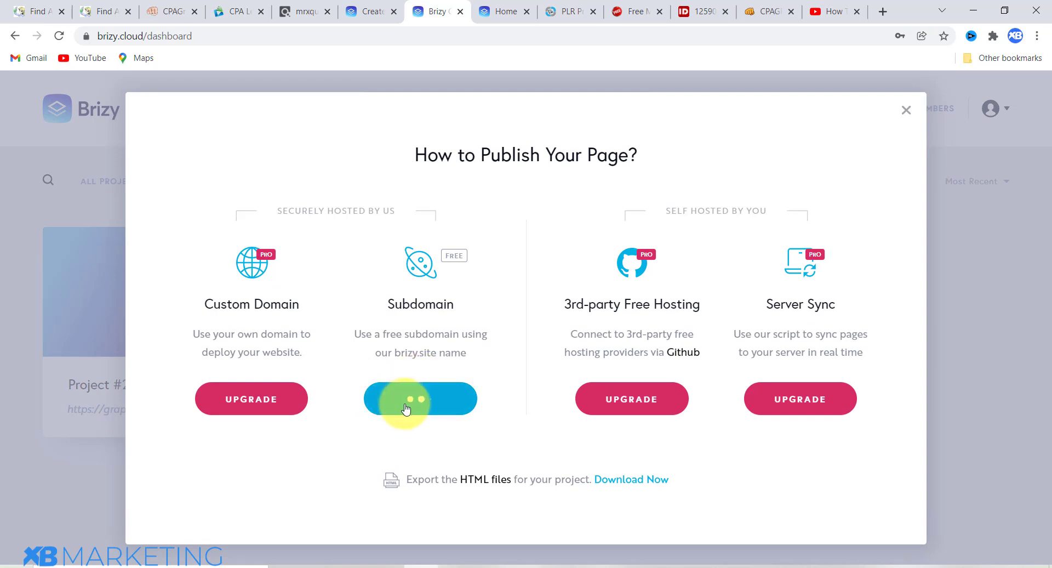
click(402, 387)
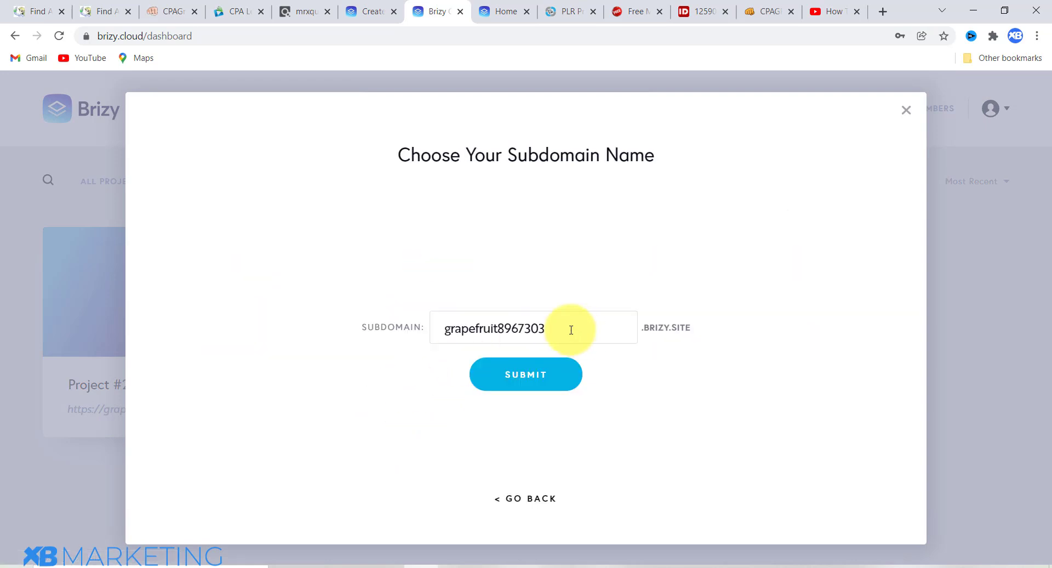
double_click(461, 323)
text(losefatn)
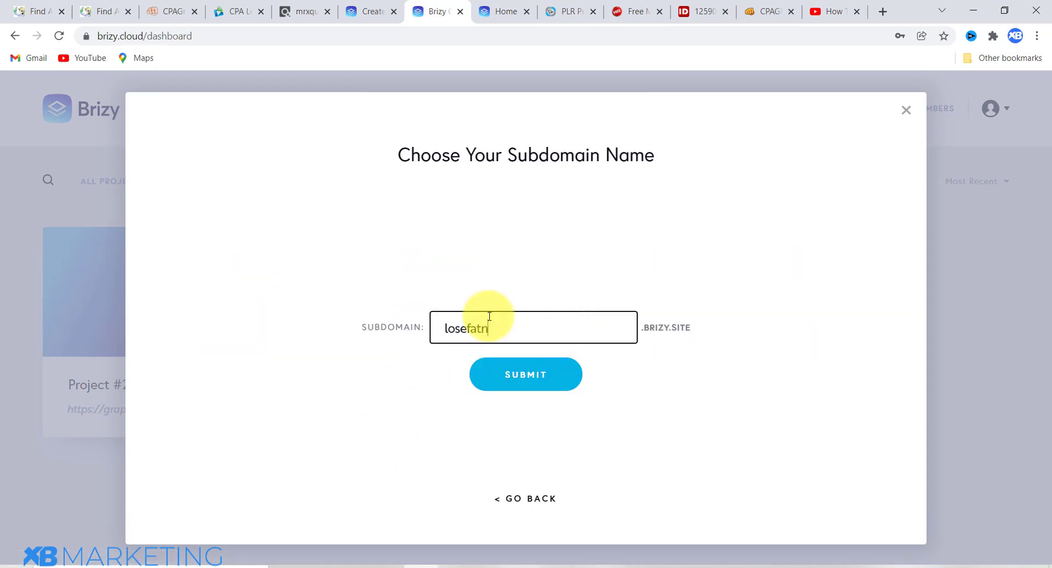
click(548, 378)
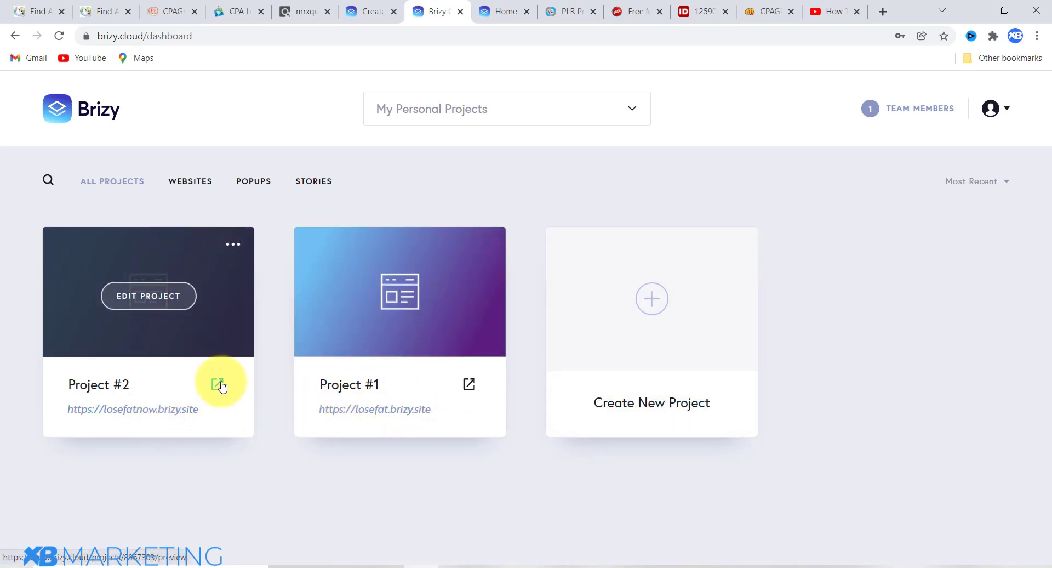
Open the published Project #2 site and review the live landing page
click(218, 385)
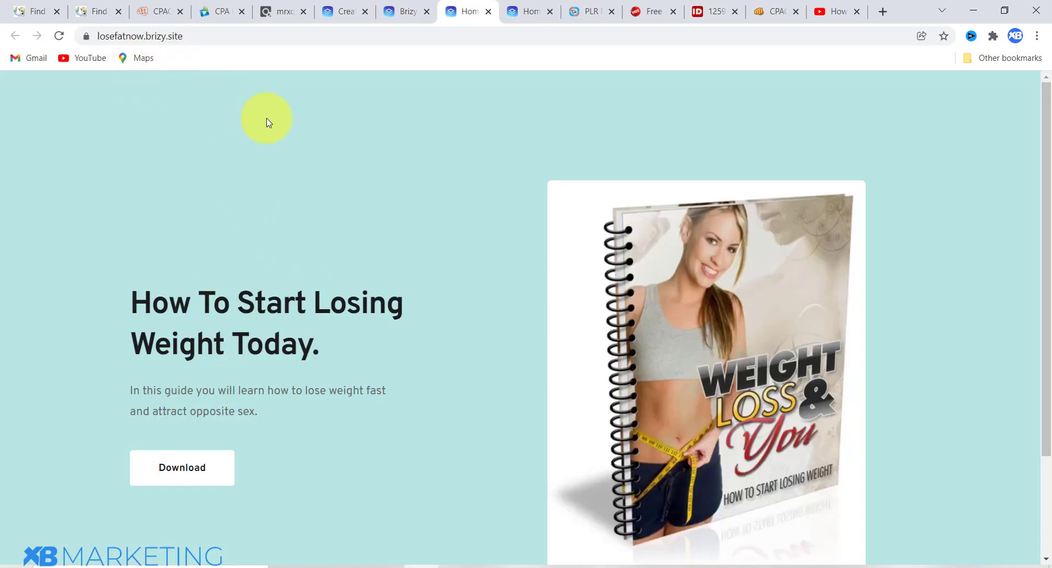
scroll(266, 122, down, 2)
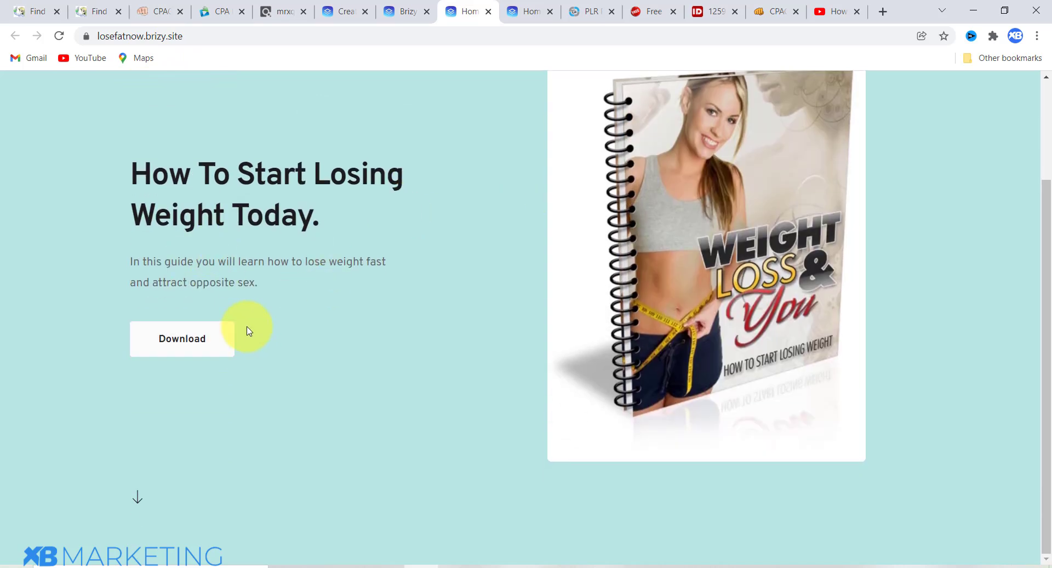
scroll(351, 245, up, 1)
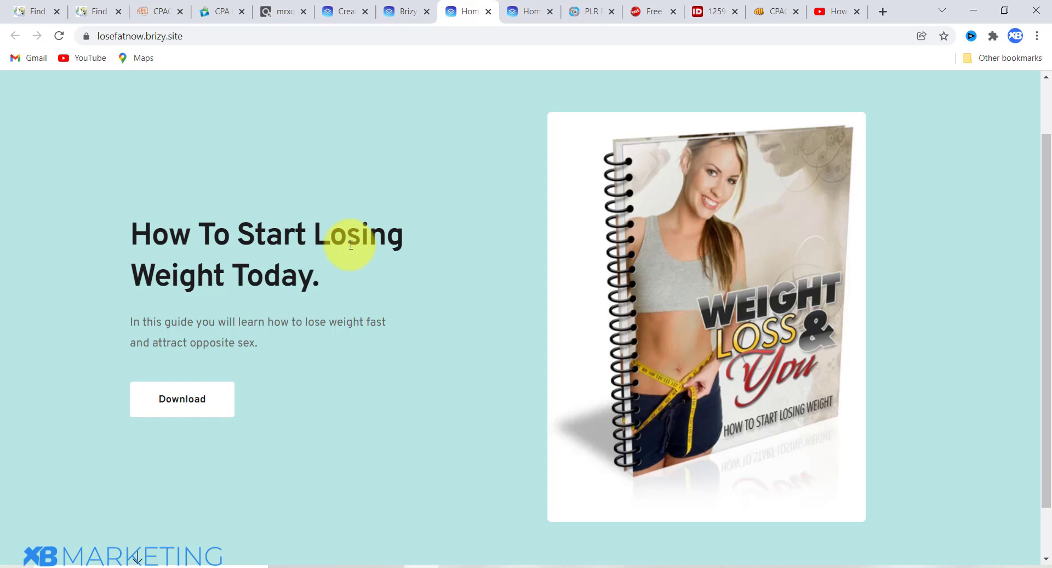
Switch to FindAForum, open the Weight Loss niche from the hottest 25 niches, and look through its listed forums
click(88, 15)
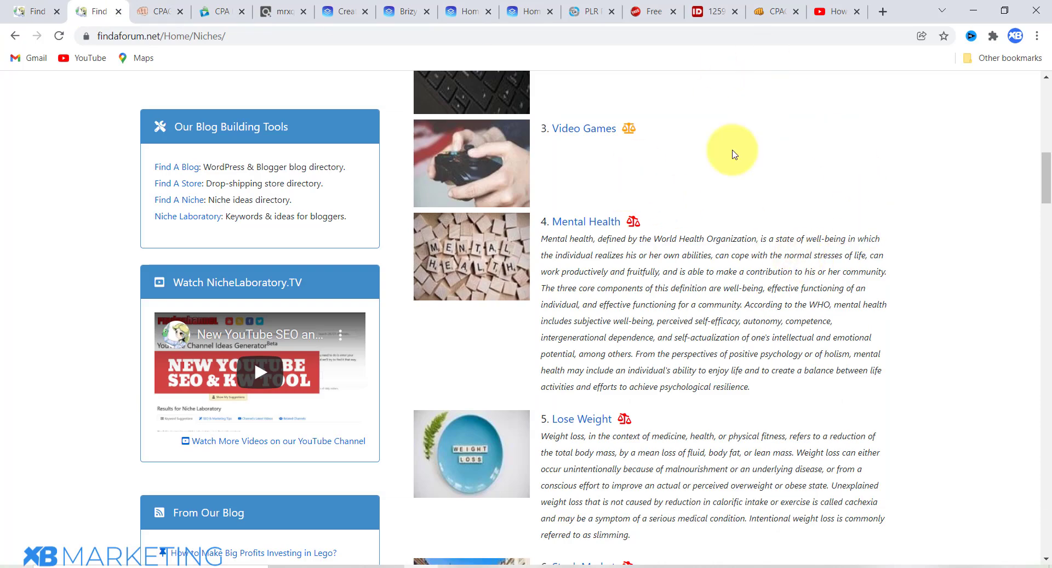
scroll(639, 164, up, 8)
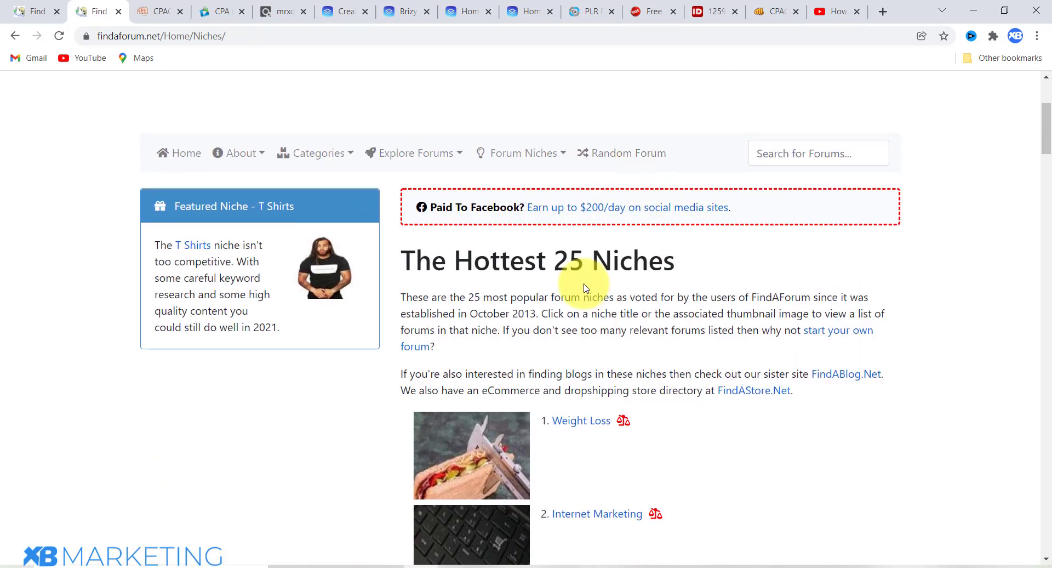
click(570, 352)
scroll(557, 442, down, 1)
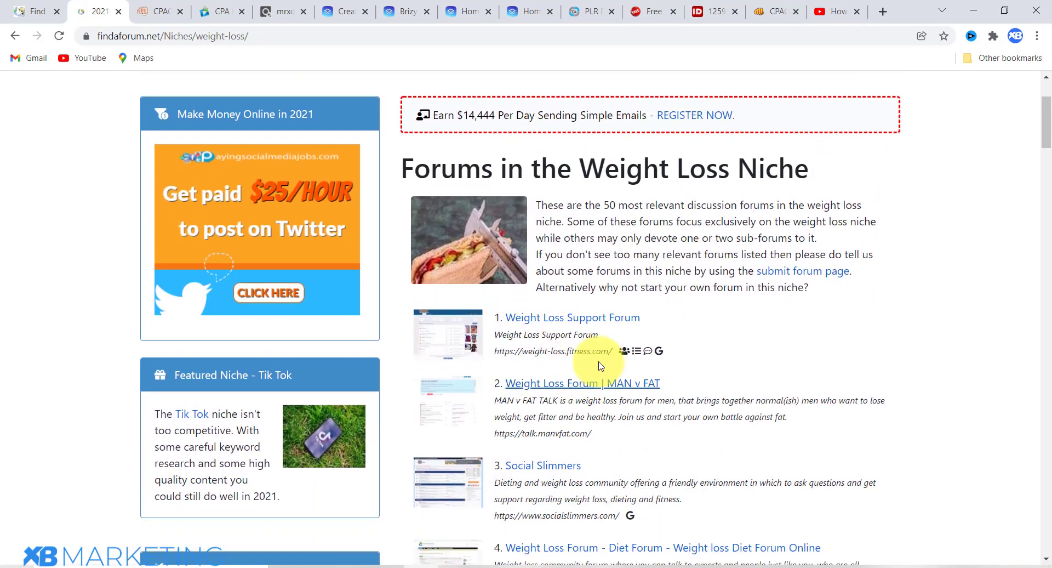
scroll(696, 284, down, 2)
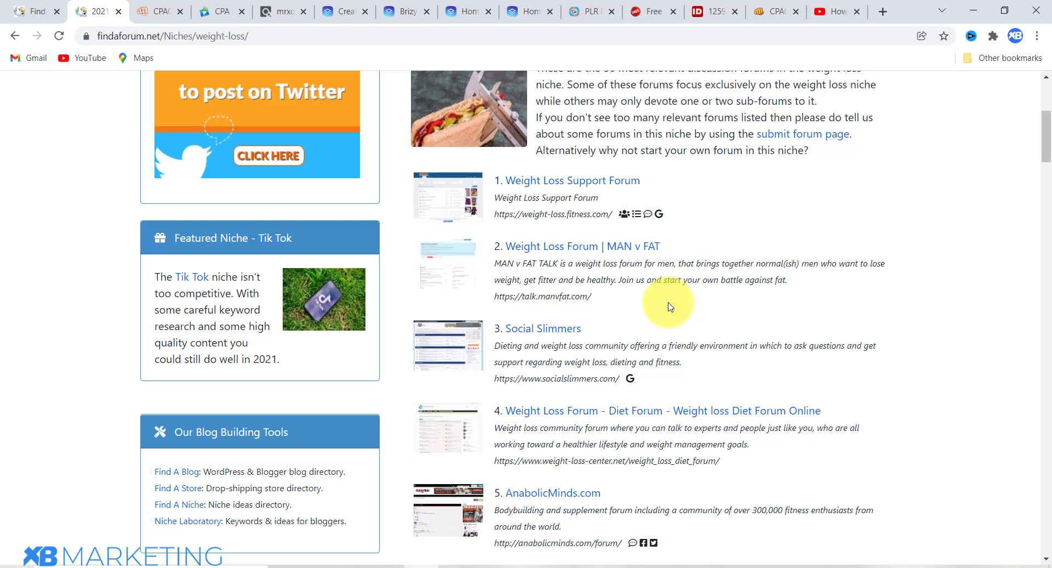
scroll(581, 257, up, 1)
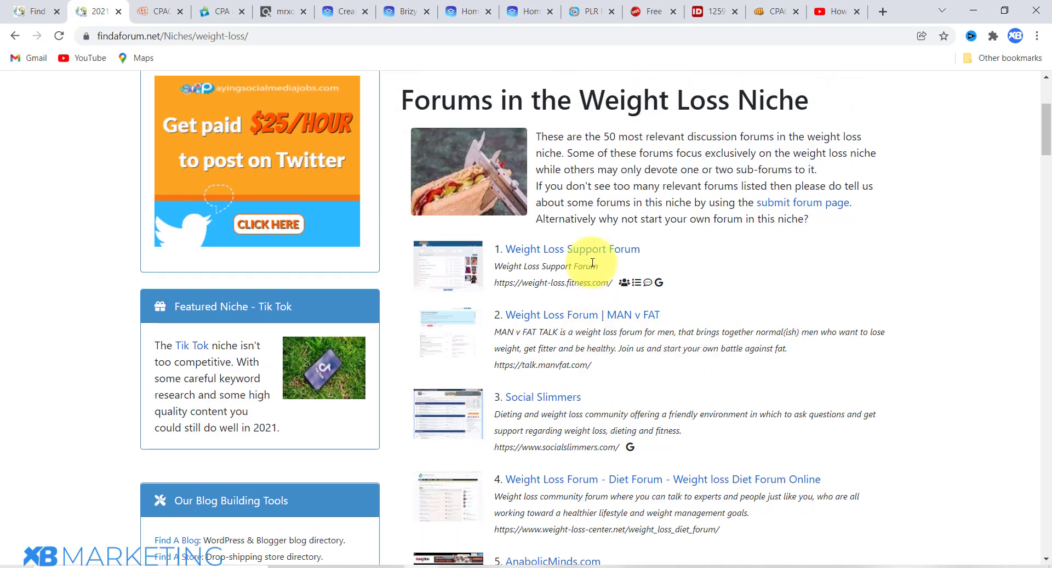
scroll(593, 262, down, 2)
scroll(592, 262, down, 8)
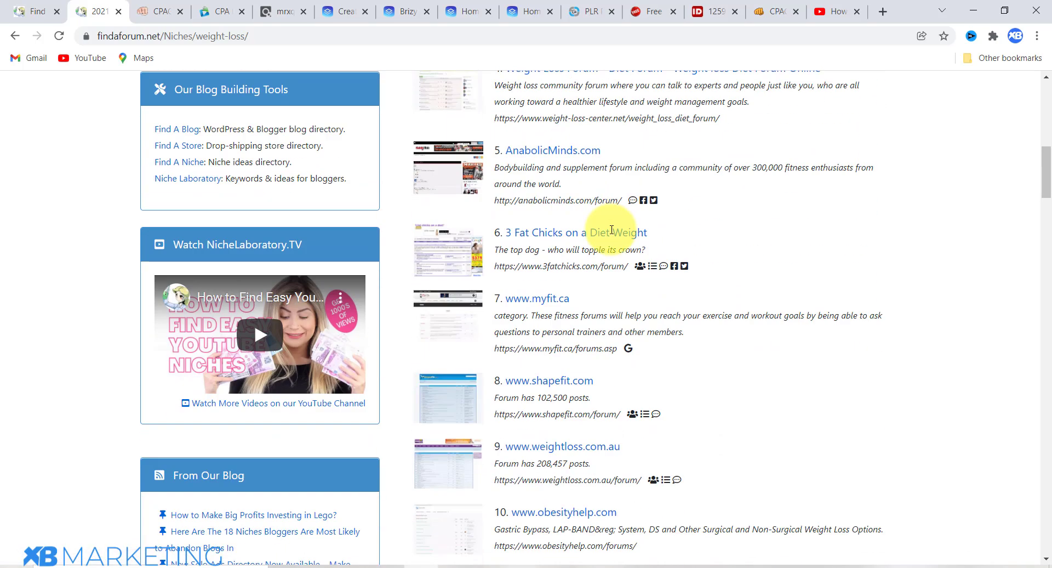
scroll(612, 229, up, 3)
scroll(611, 228, up, 2)
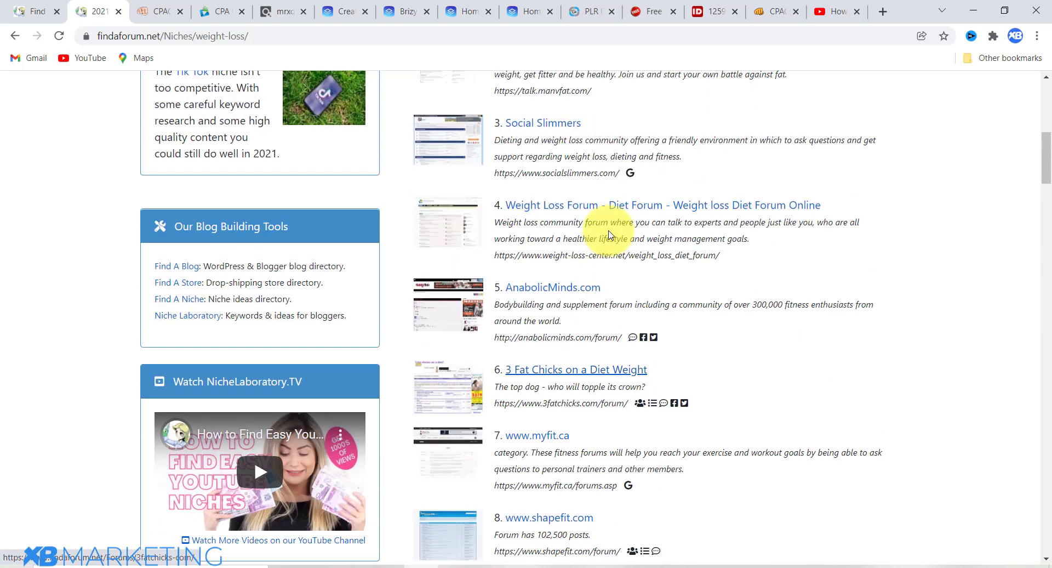
Return to FindAForum's hottest 25 niches and browse further down the list of niches
click(15, 36)
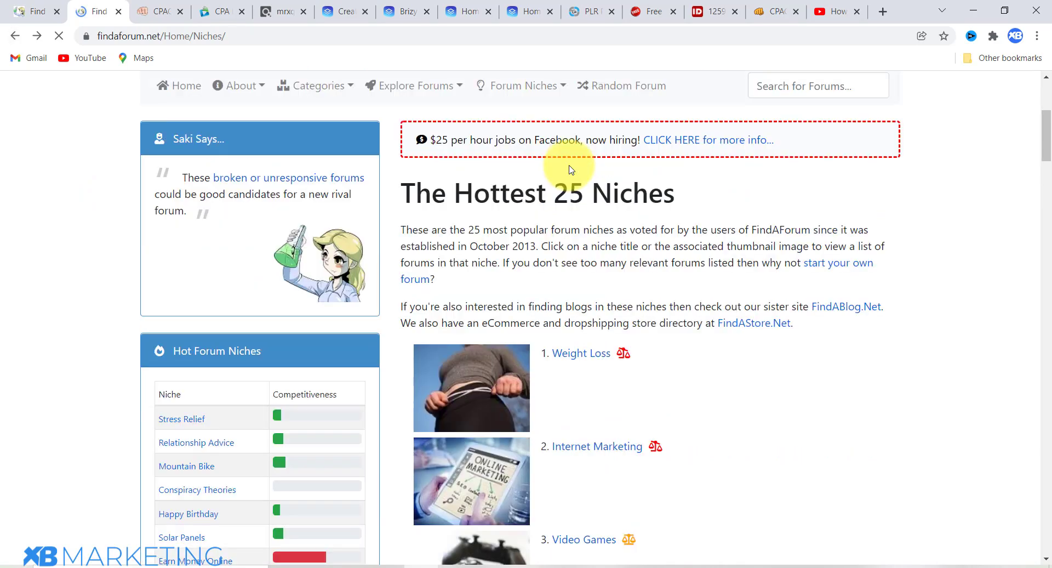
scroll(584, 252, down, 3)
scroll(587, 248, down, 5)
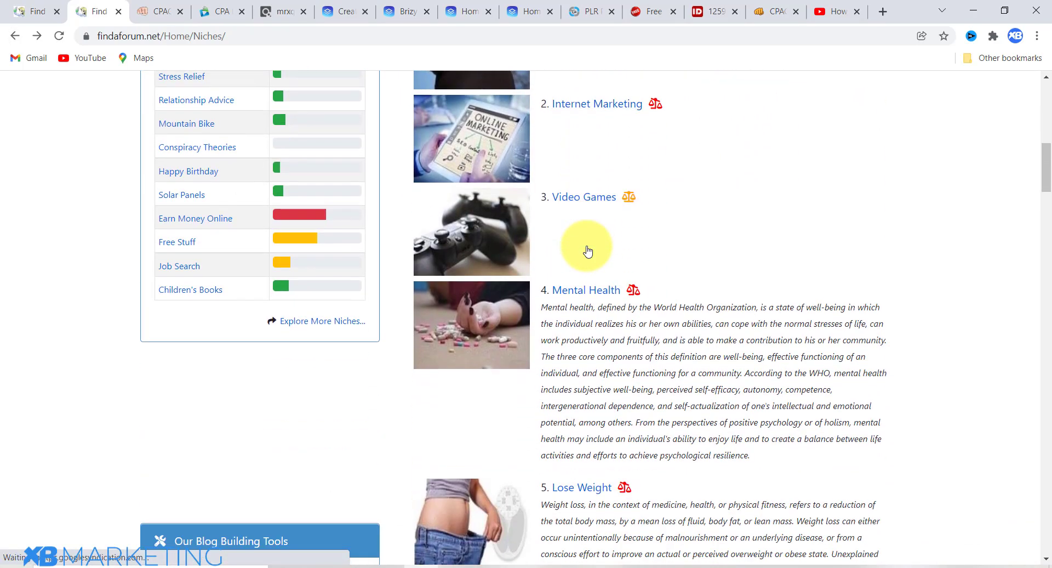
scroll(587, 250, down, 7)
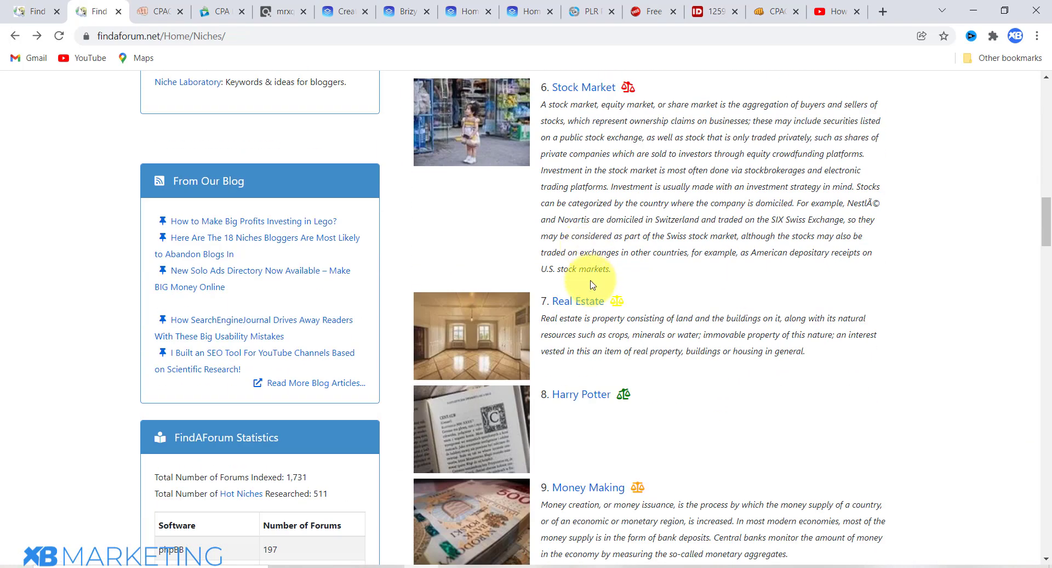
scroll(589, 312, down, 2)
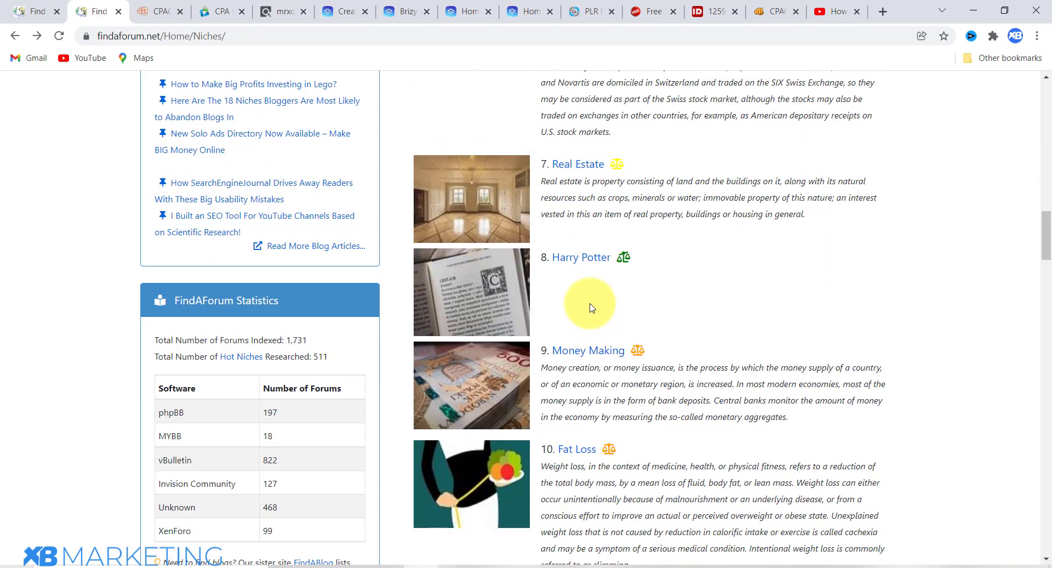
scroll(605, 302, up, 1)
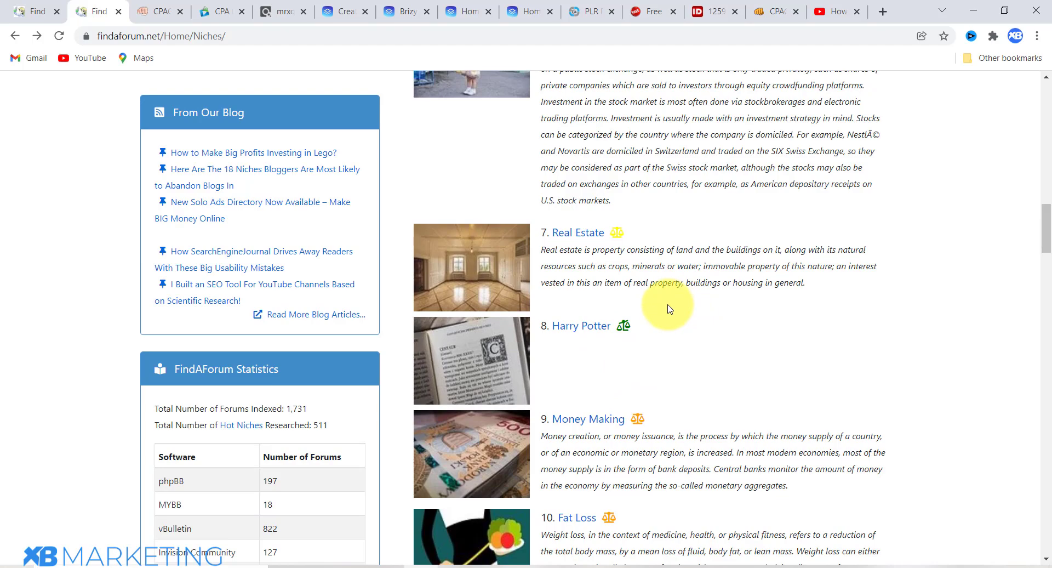
scroll(668, 309, down, 4)
scroll(668, 309, down, 4)
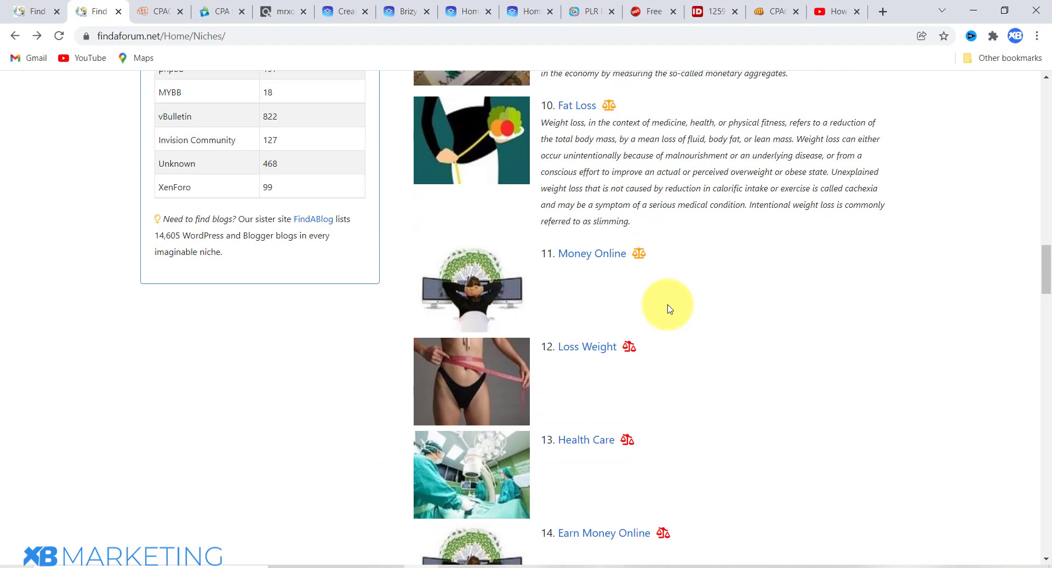